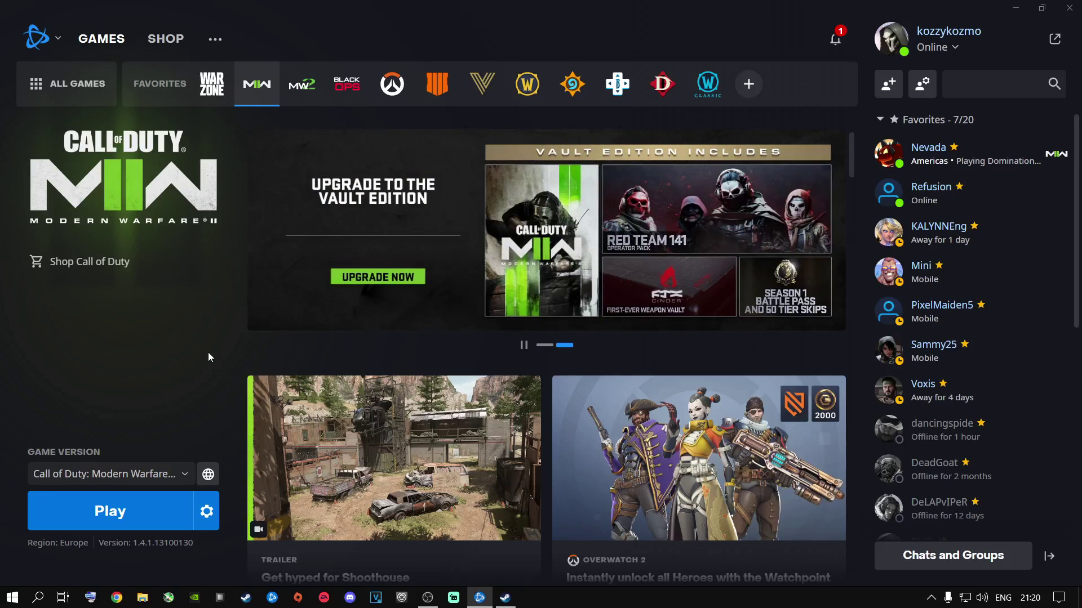
- From Modern Warfare II's options, show the game's install folder in File Explorer
click(207, 514)
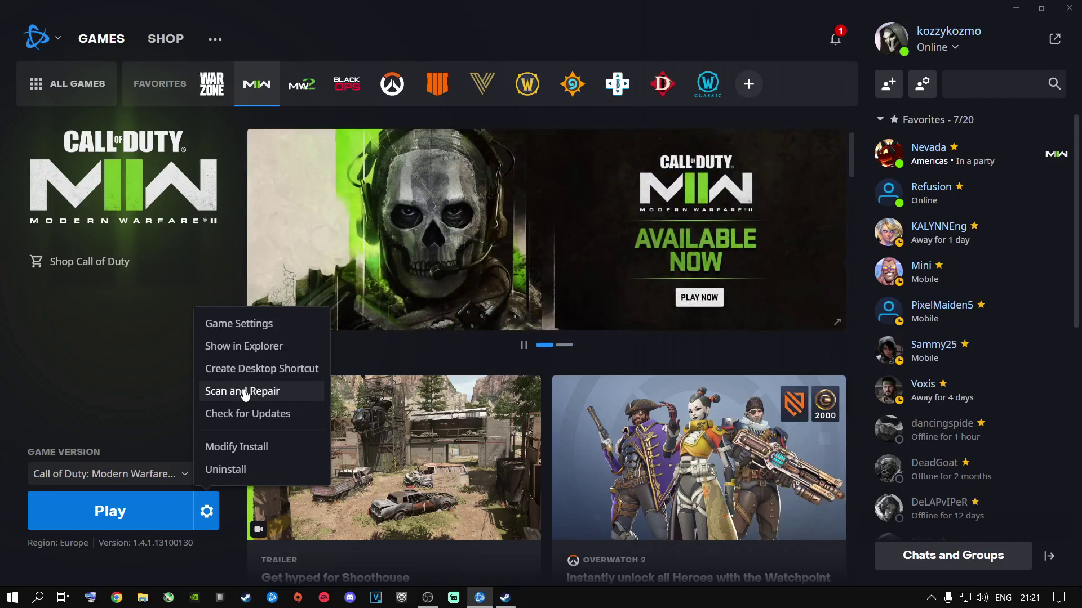
click(254, 347)
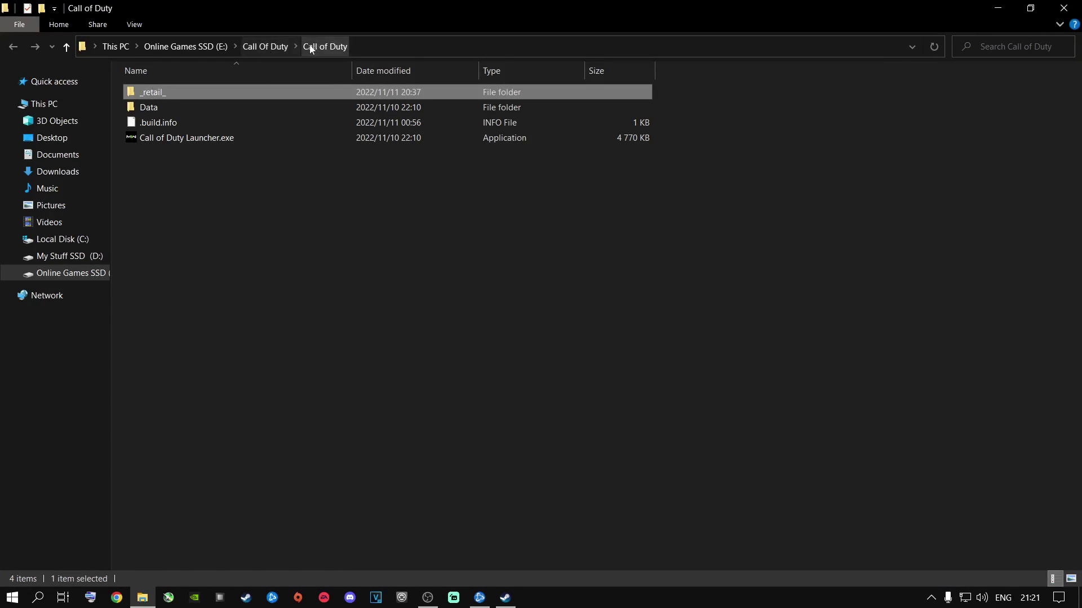
- Browse up through Call Of Duty to drive E's root, then resize and close File Explorer
click(269, 49)
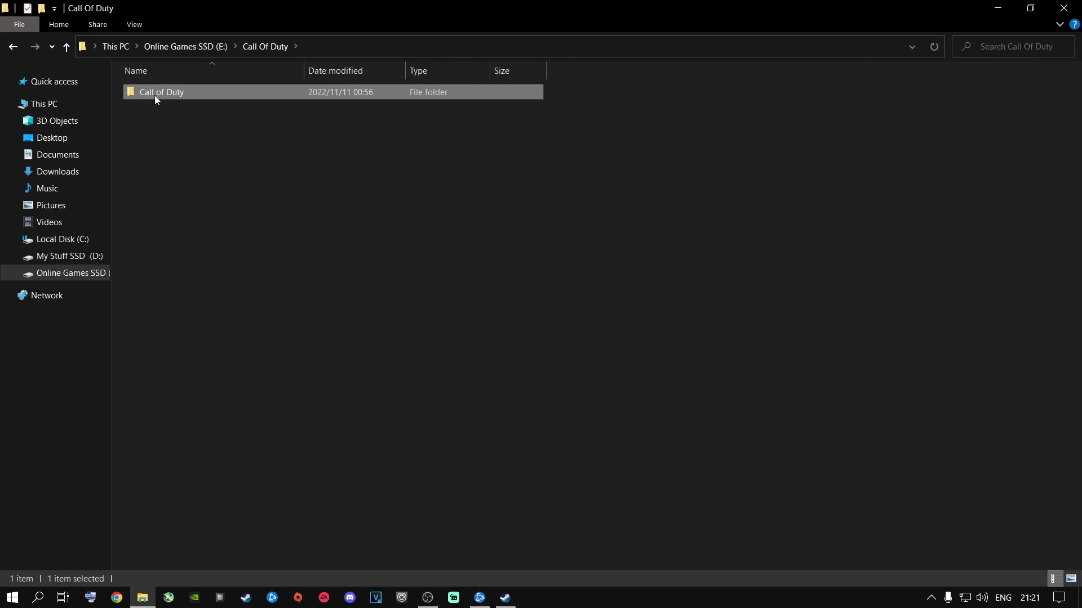
click(184, 46)
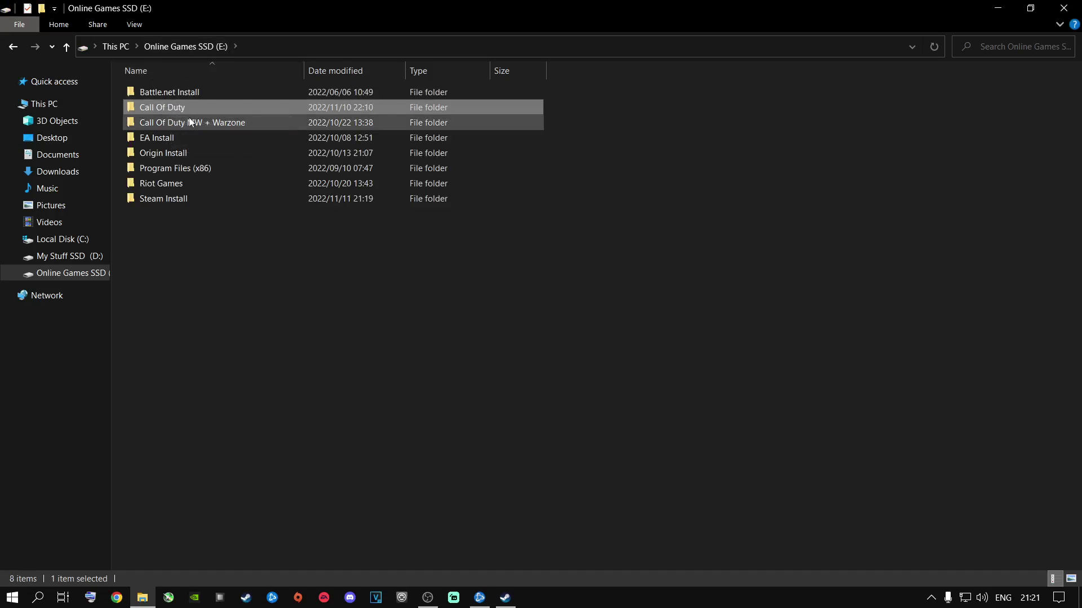
mouse_move(184, 124)
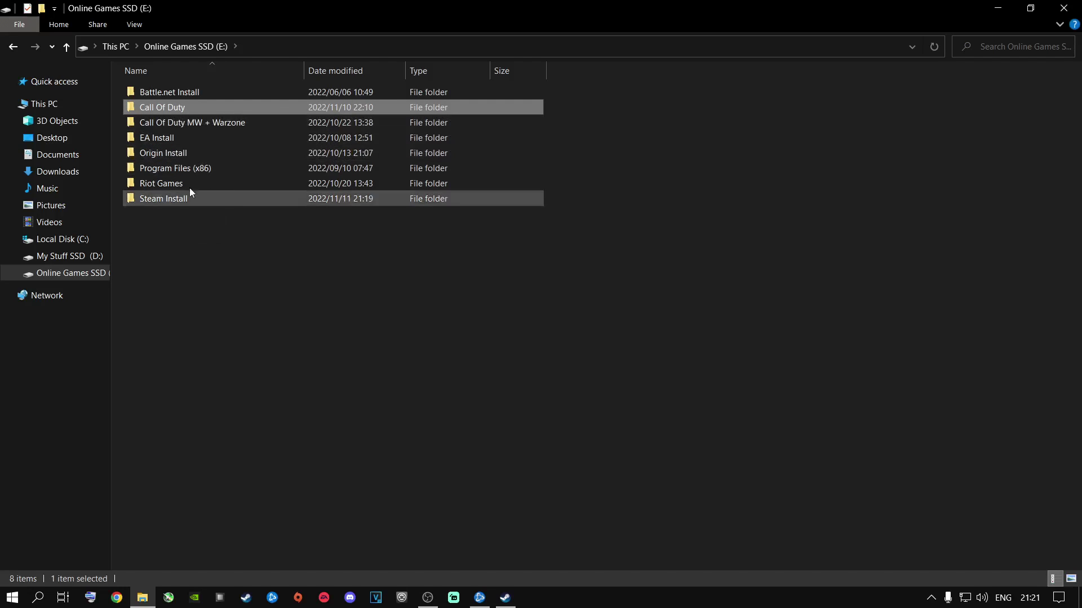
mouse_move(264, 180)
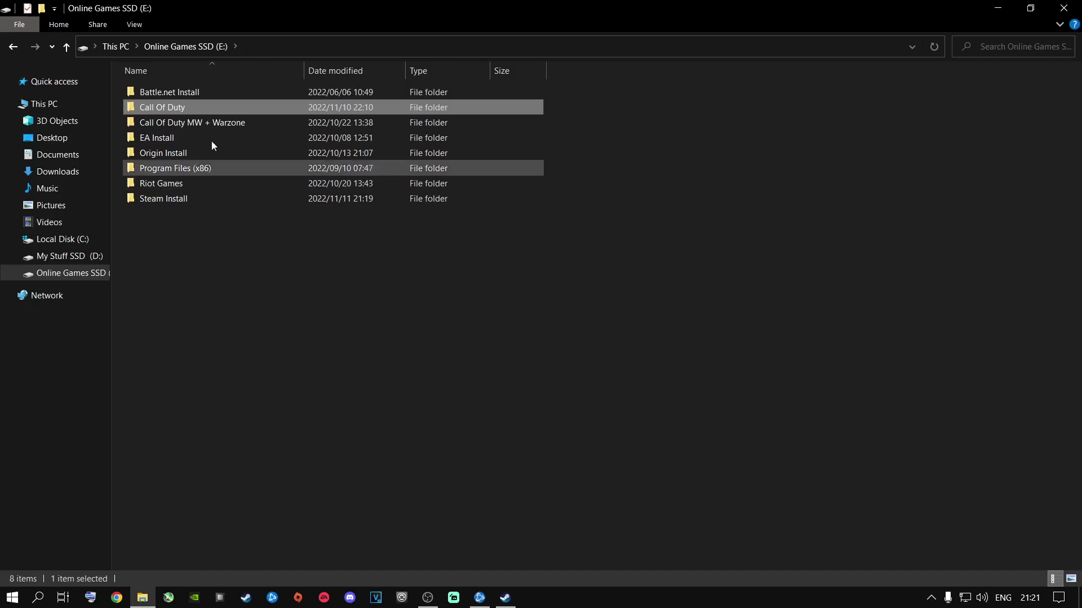
drag(440, 5, 552, 170)
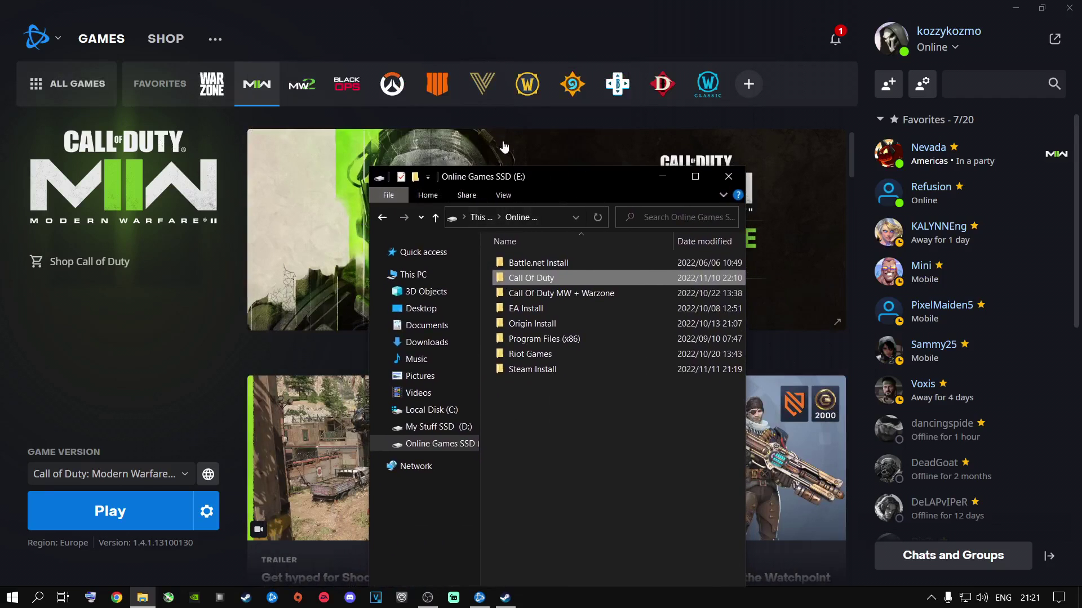
click(728, 176)
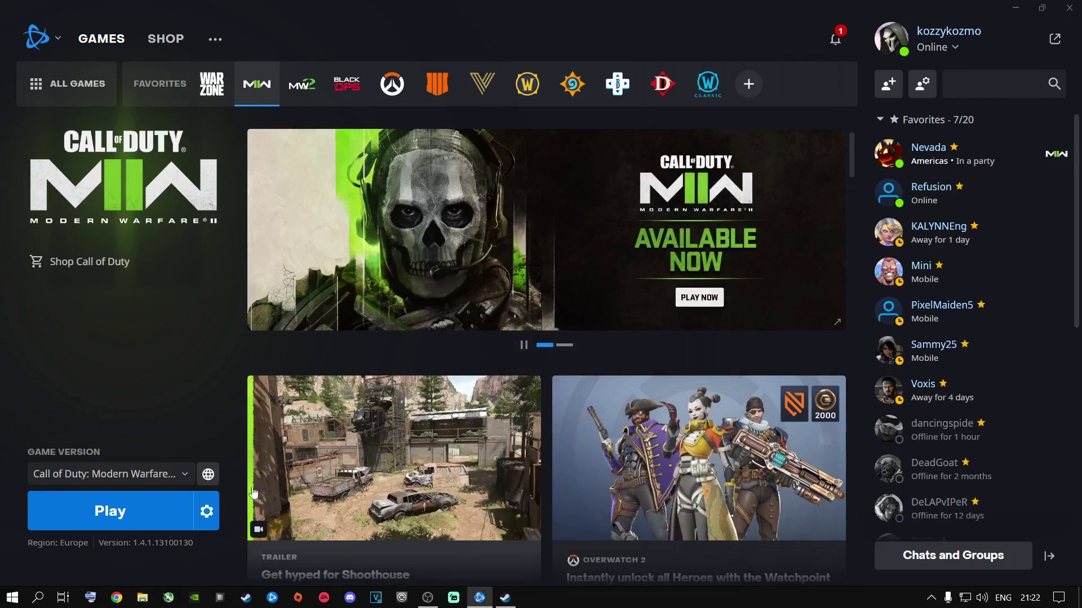
- Reopen the MWII install folder, maximize File Explorer, and return to the drive E root
click(206, 511)
click(237, 346)
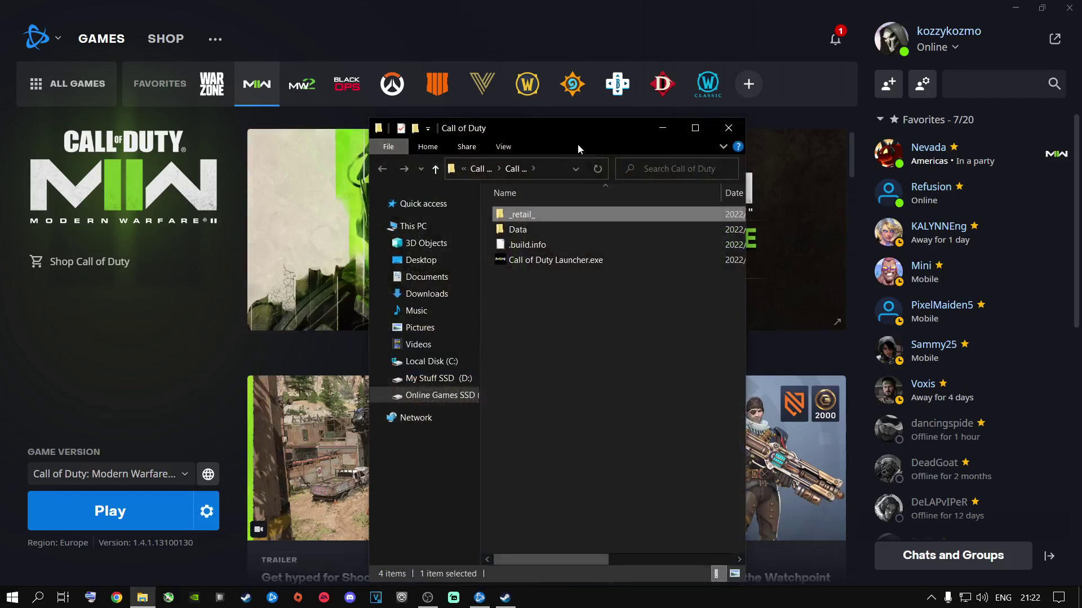
key(super+Up)
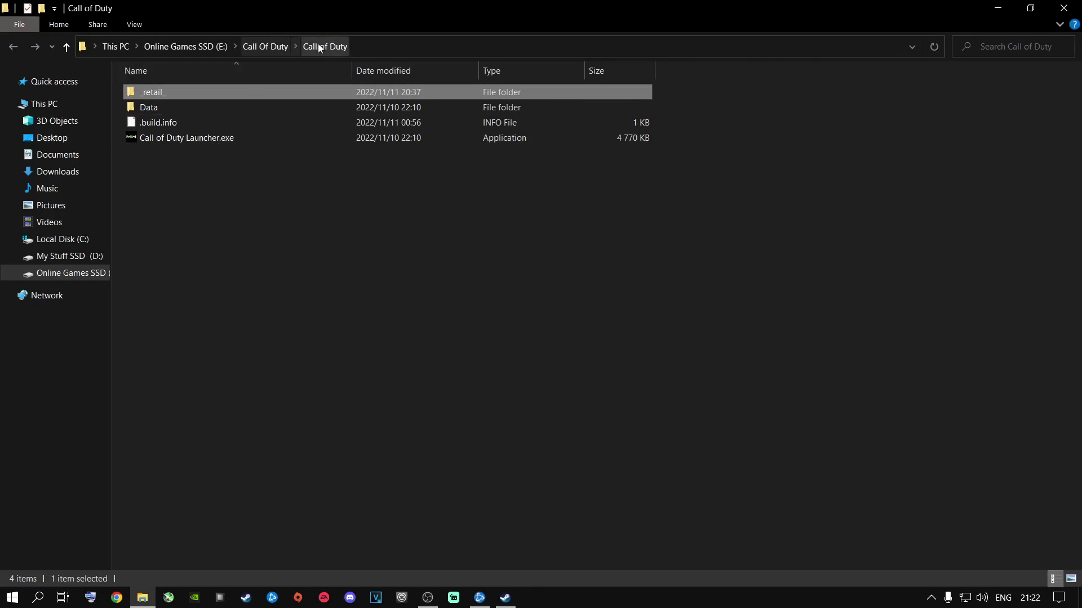
click(274, 49)
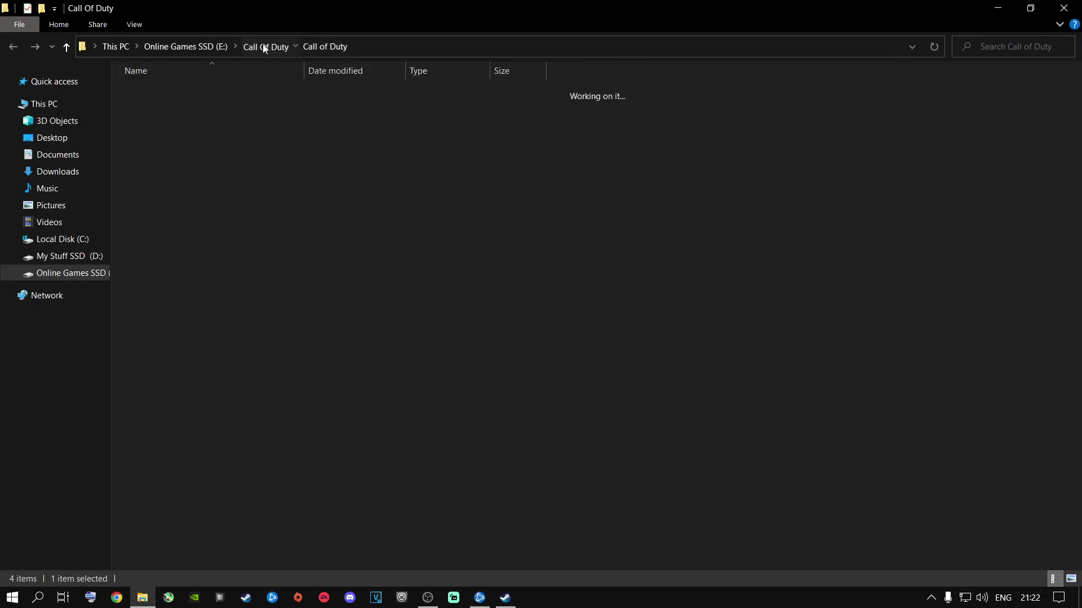
click(199, 47)
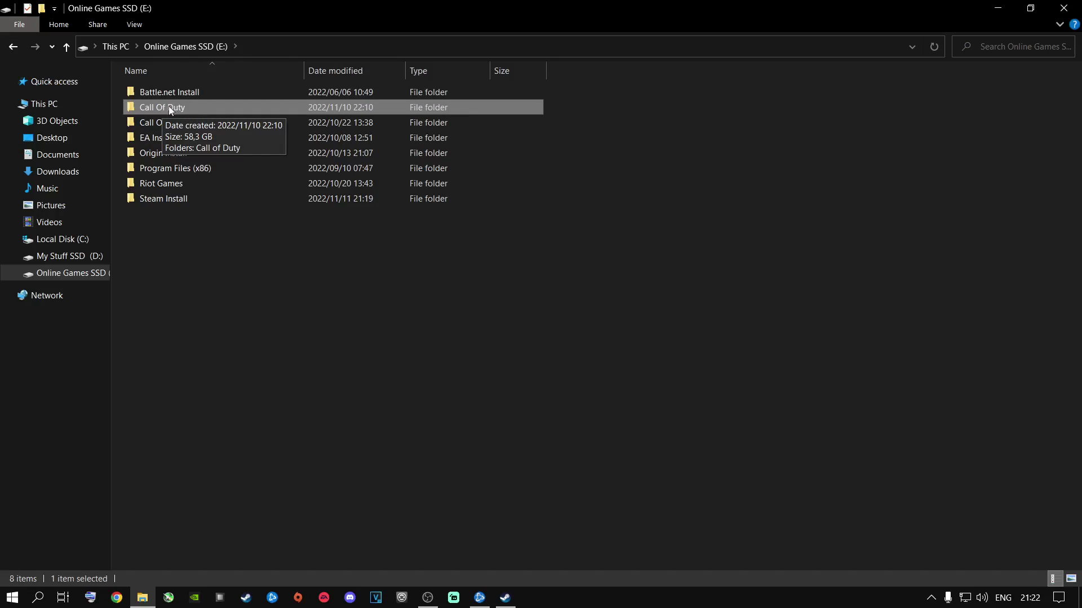
right_click(180, 262)
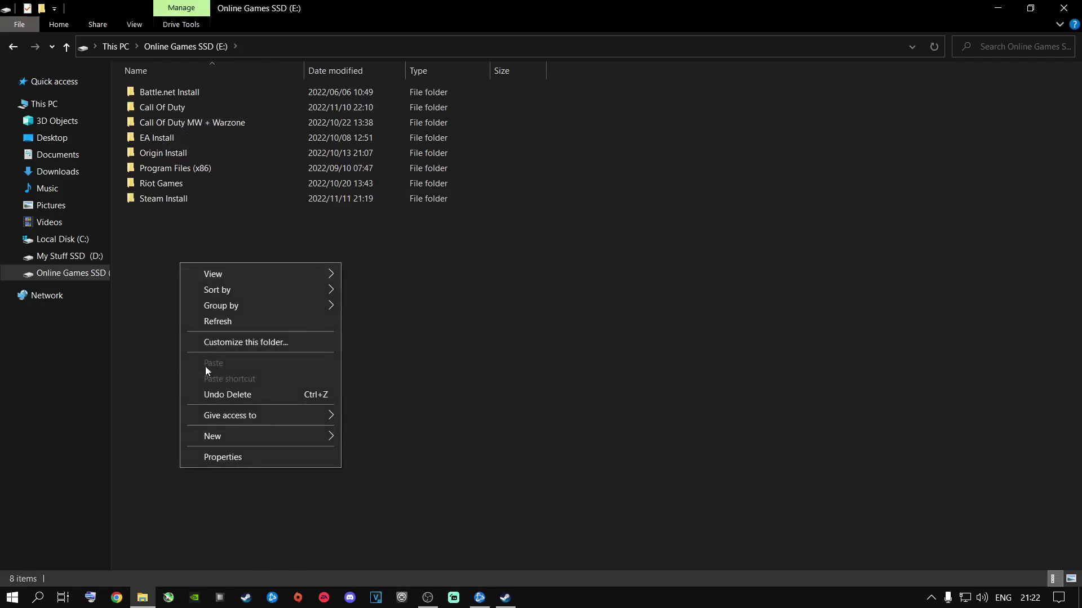
- Create a new folder at the root of drive E
mouse_move(232, 439)
click(356, 438)
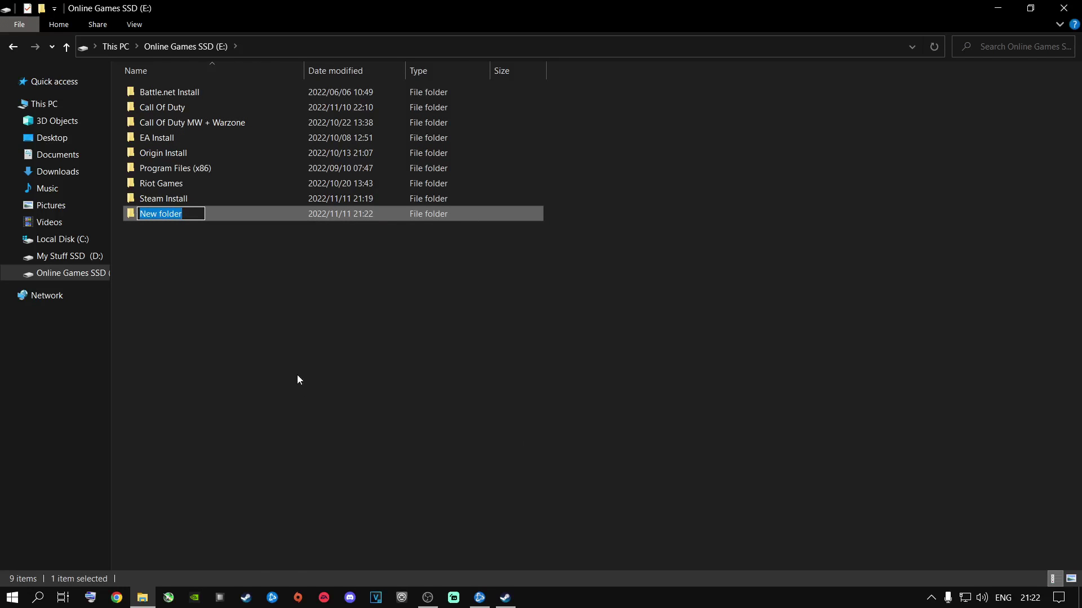
click(197, 285)
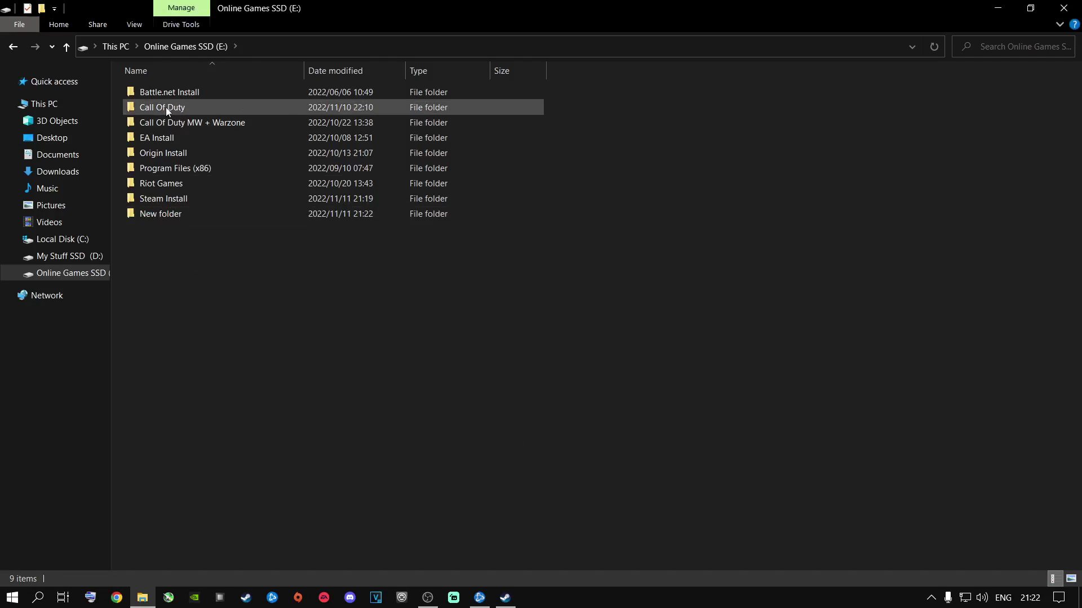
- Rename the new folder to 'Call Of Duty MW2', then open the Call Of Duty folder
right_click(157, 215)
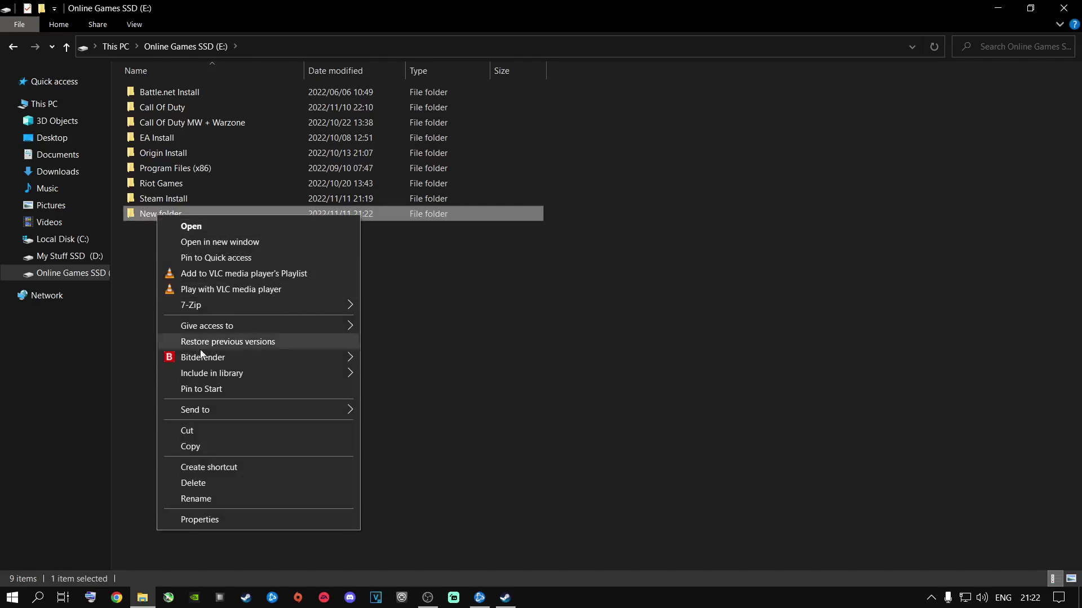
click(204, 498)
key(BackSpace)
text(Call Of Duty MW2)
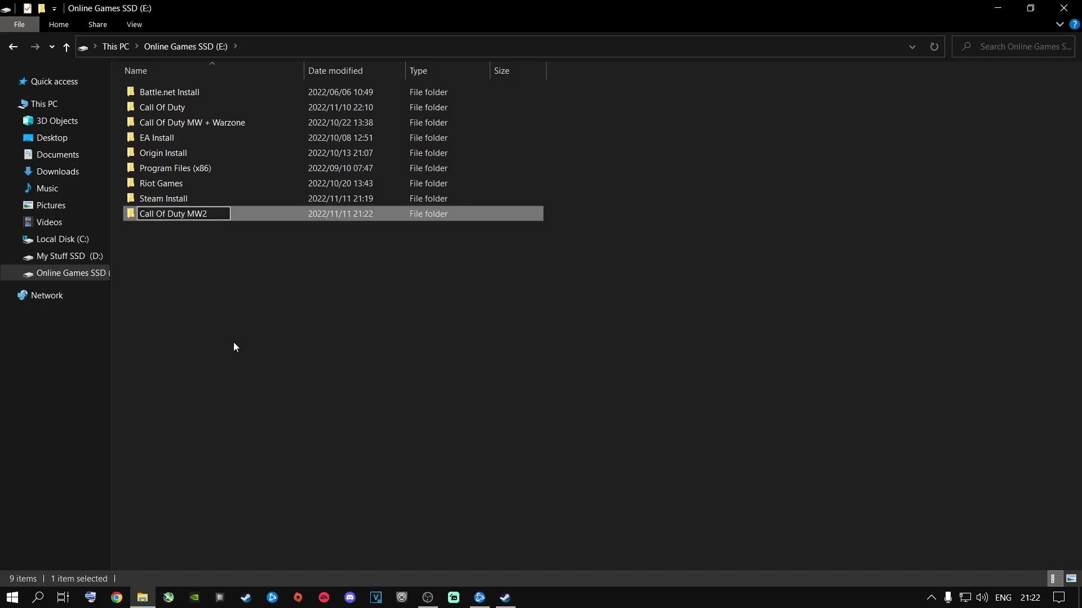
click(223, 262)
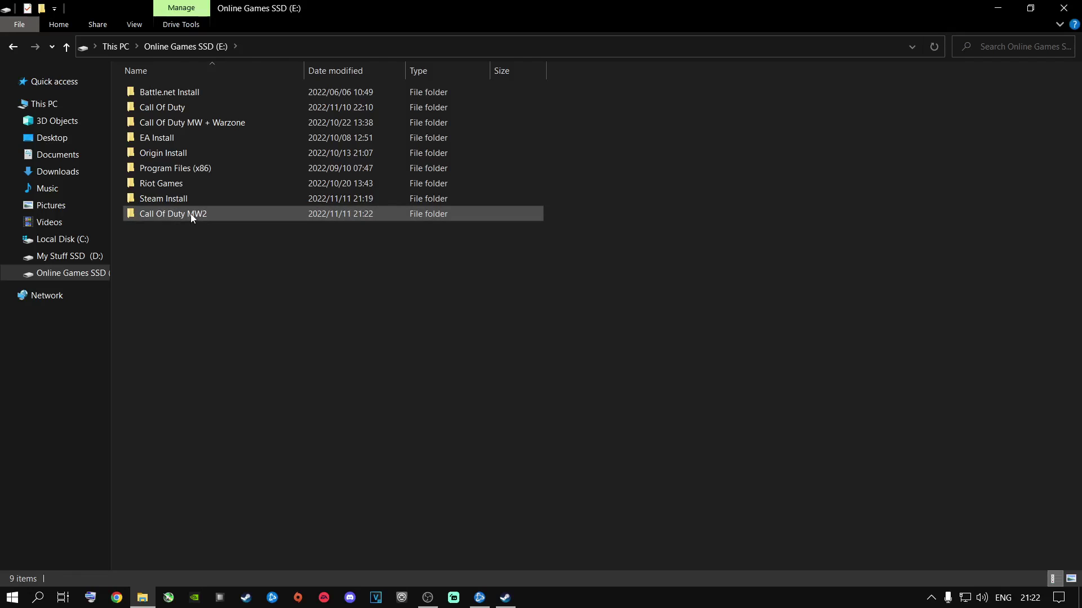
drag(179, 213, 174, 217)
click(174, 217)
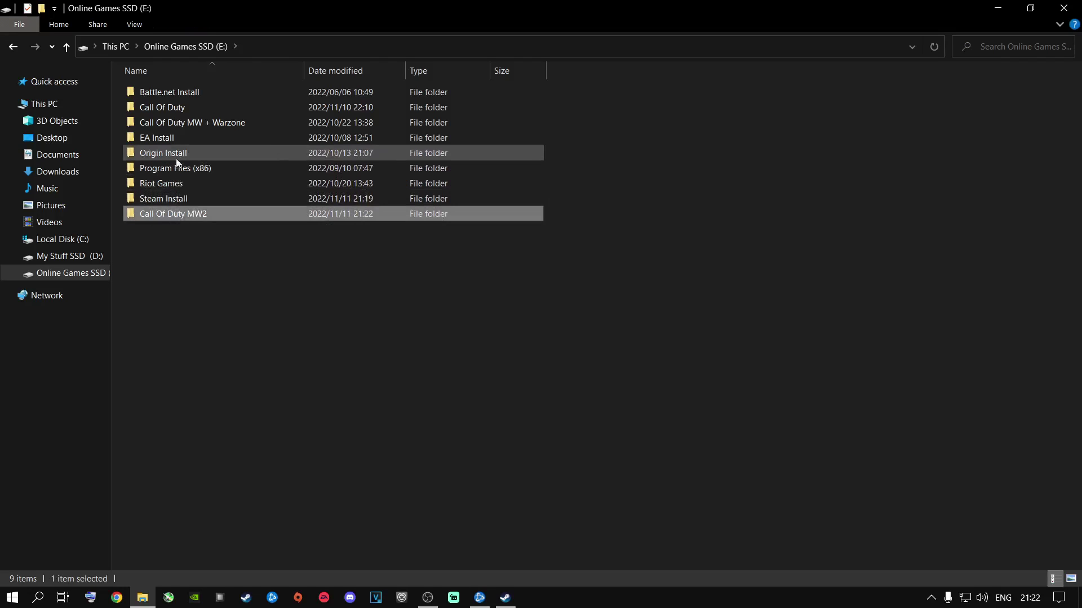
double_click(164, 107)
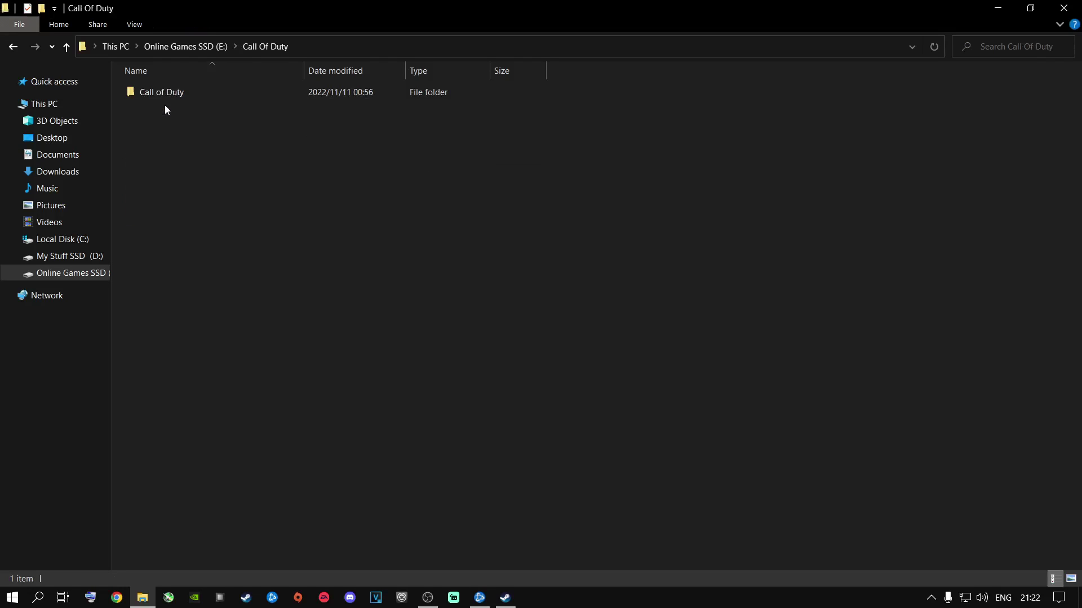
- Cut the Call of Duty game folder from inside the Call Of Duty folder
double_click(158, 93)
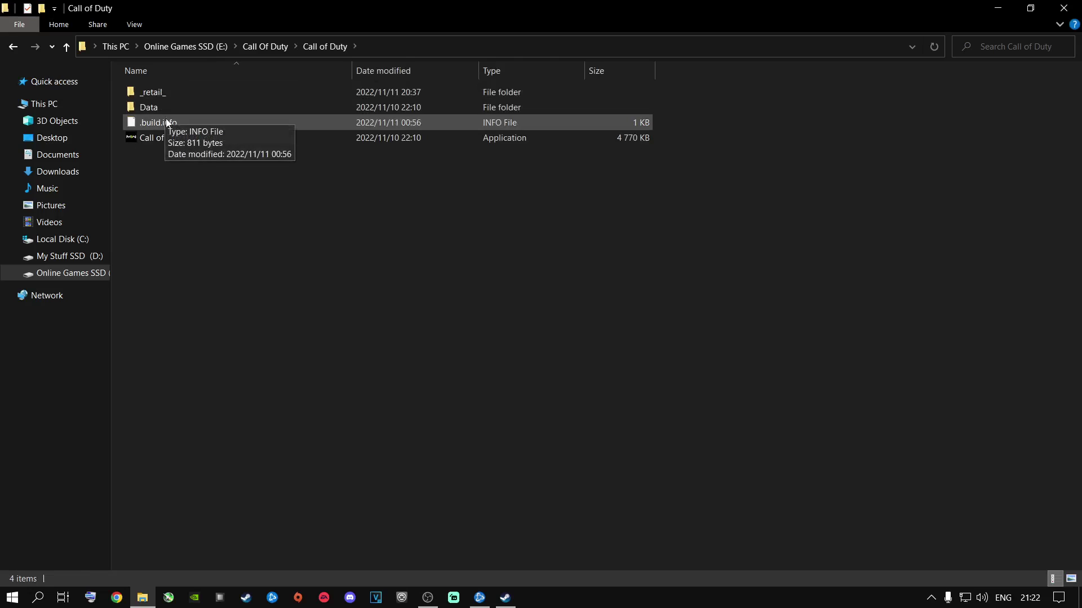
click(17, 46)
right_click(160, 87)
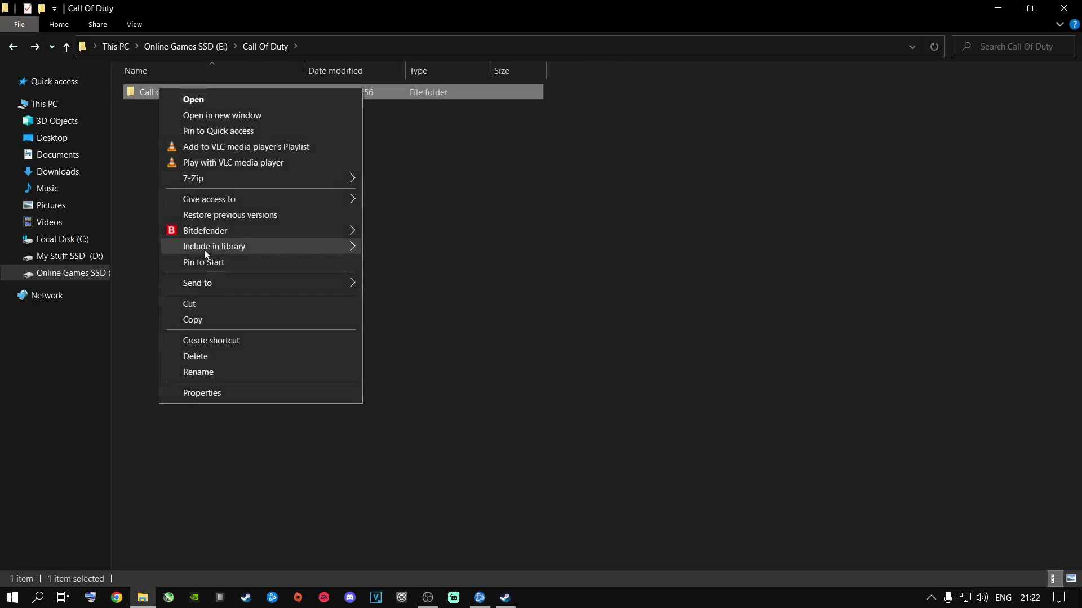
click(198, 306)
double_click(158, 93)
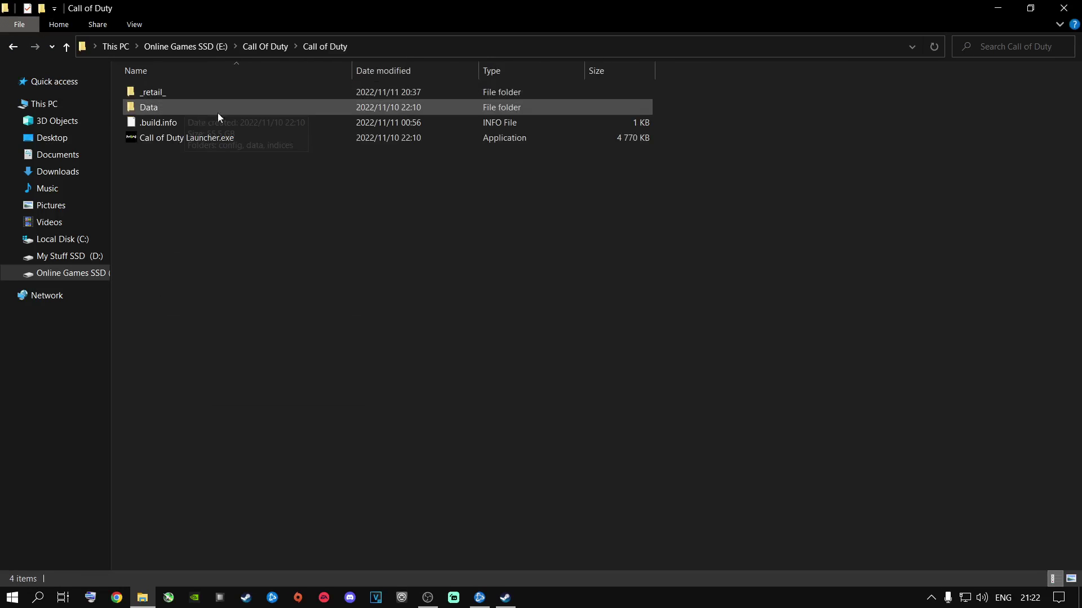
click(13, 46)
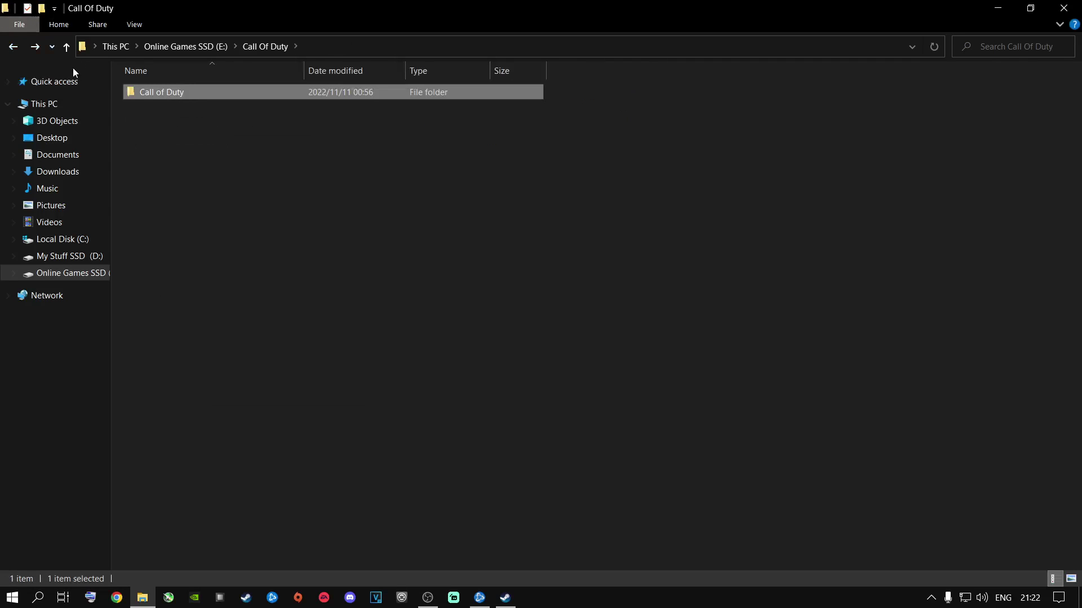
click(12, 47)
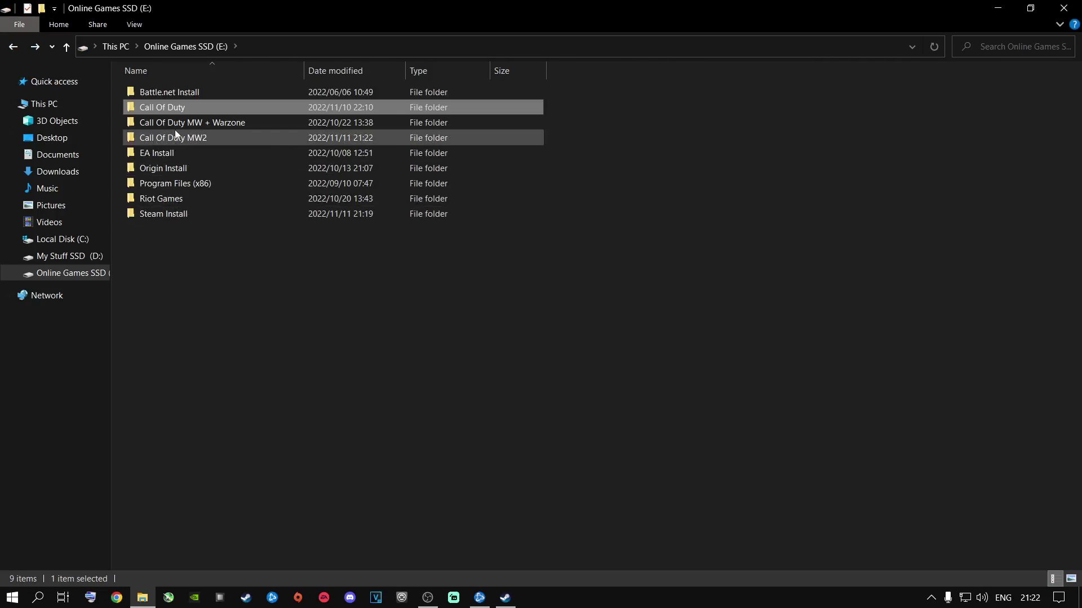
- Paste the Call of Duty game folder into Call Of Duty MW2
click(173, 137)
double_click(172, 136)
right_click(191, 154)
click(225, 251)
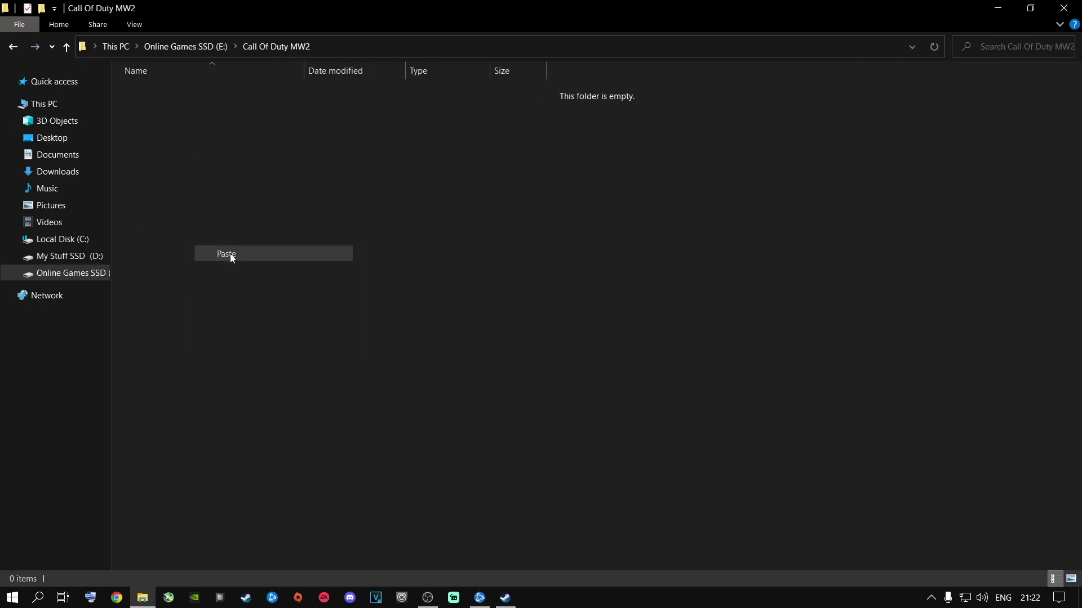
right_click(300, 194)
click(12, 47)
click(13, 46)
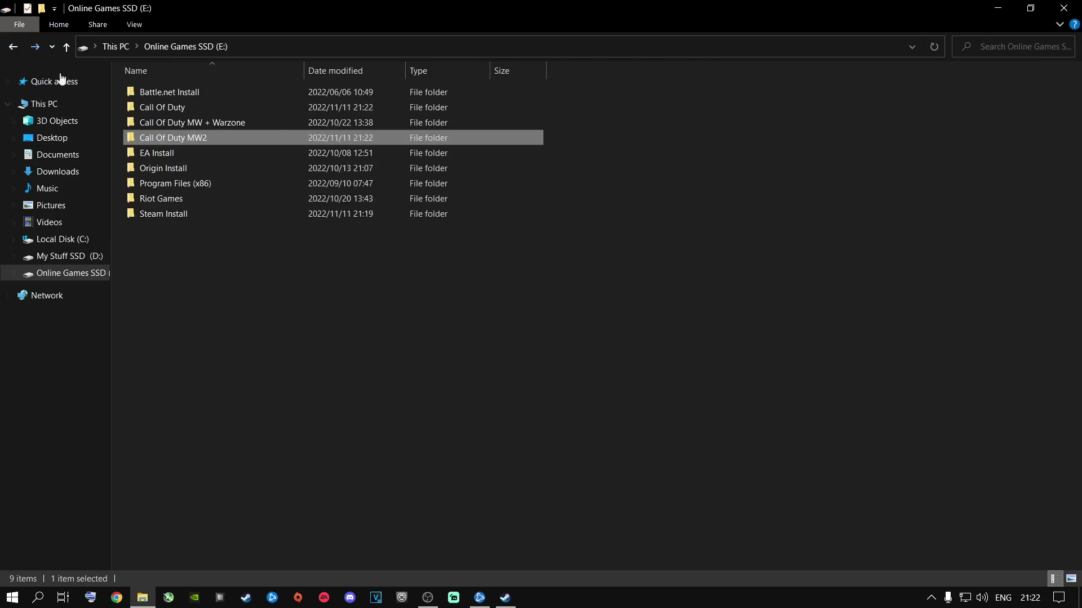
- Delete the empty Call Of Duty folder from drive E and close File Explorer
click(169, 107)
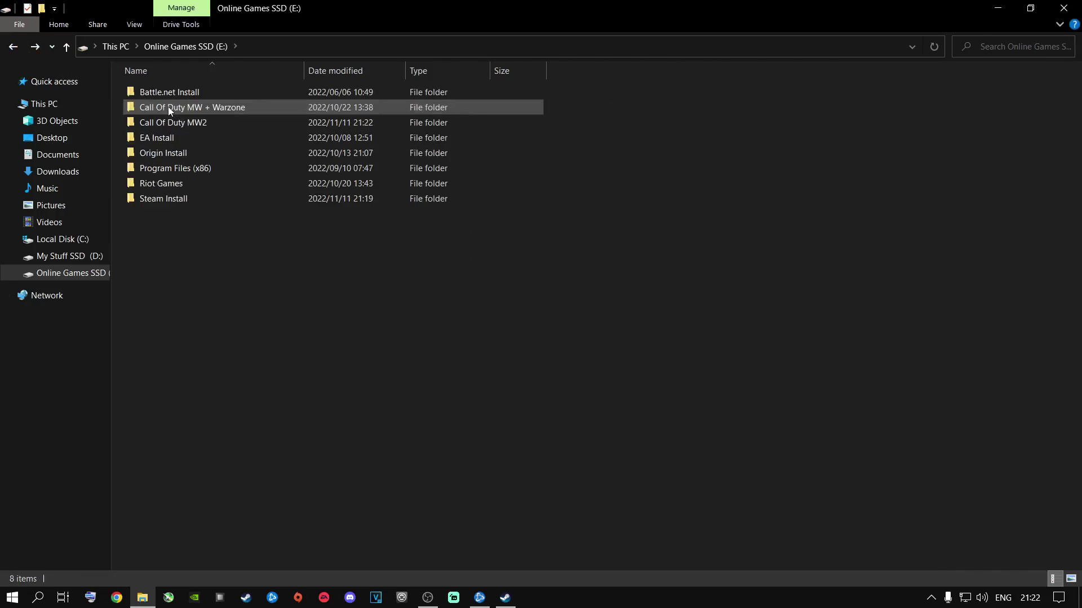
right_click(323, 312)
click(240, 314)
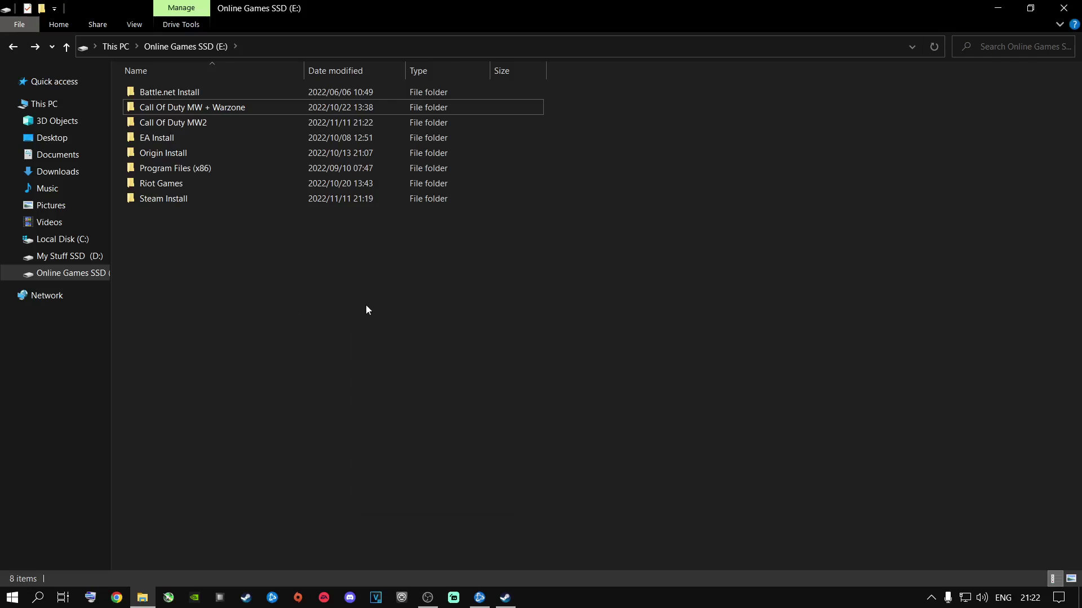
click(1051, 6)
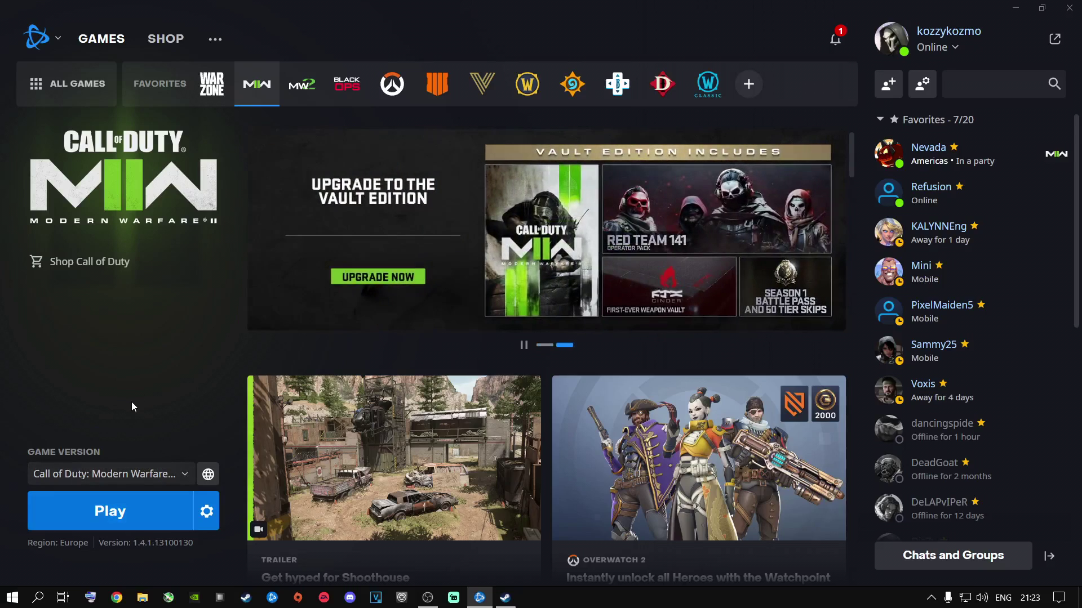
- Open the Battle.net logo menu from the Modern Warfare II page
click(36, 38)
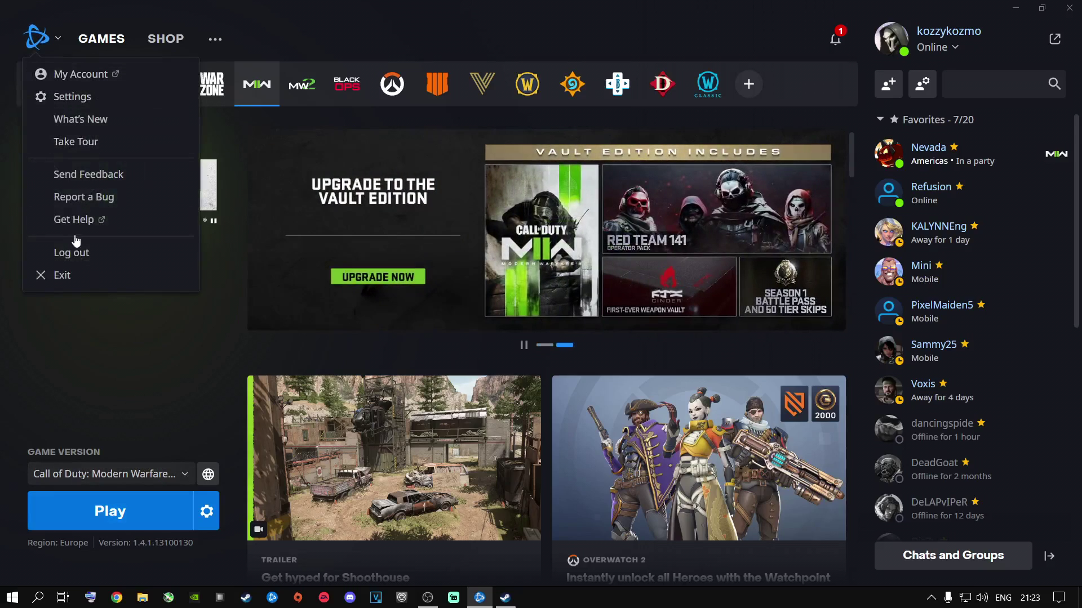
- Exit Battle.net, relaunch it, and maximize the launcher window
click(75, 276)
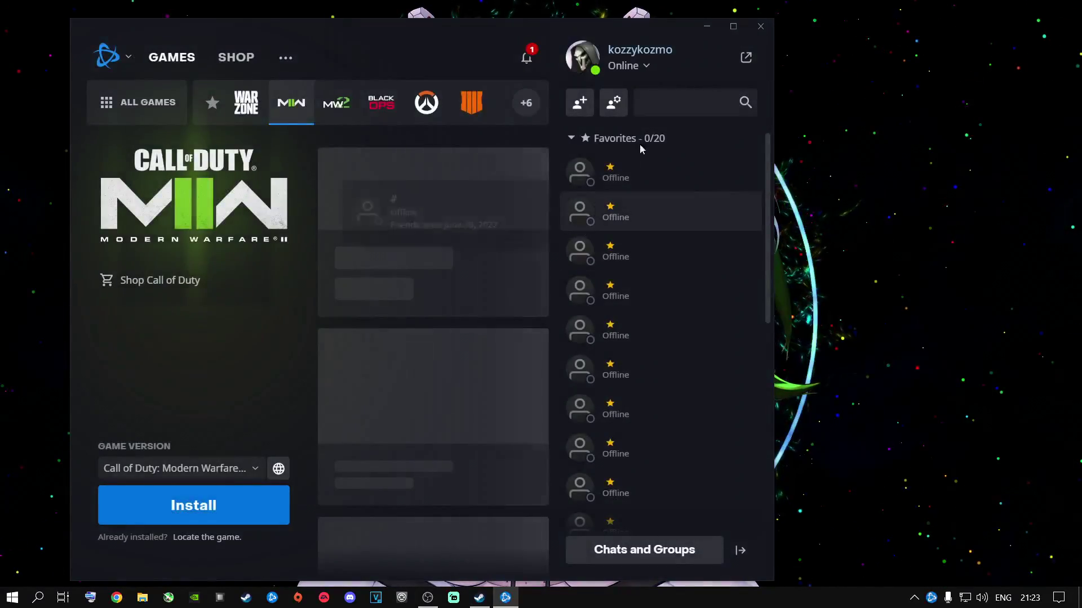
click(733, 26)
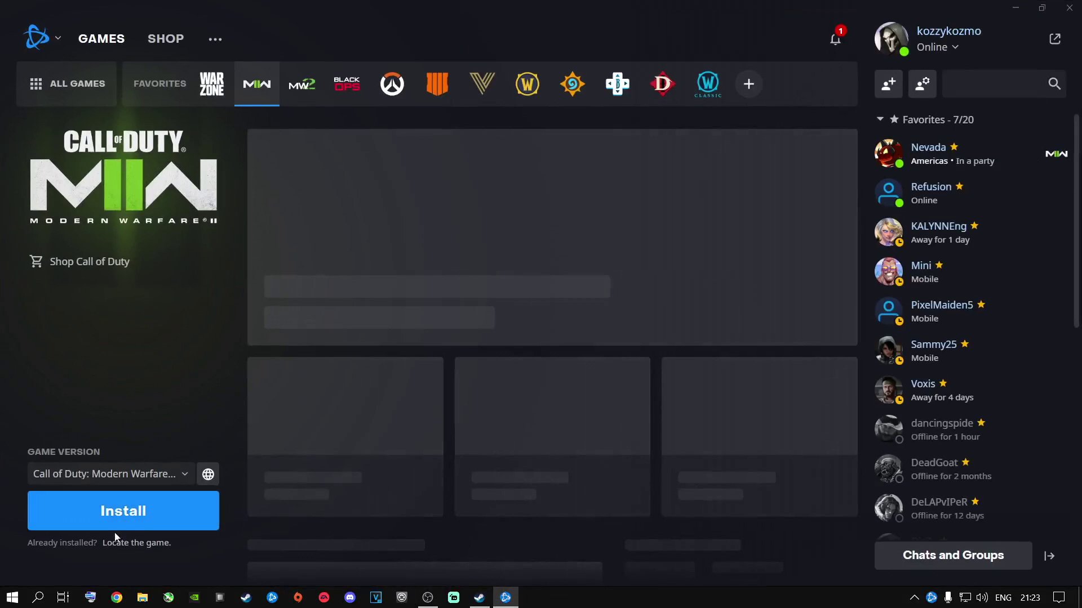
- Locate MWII at E:\Call Of Duty MW2\Call of Duty as the game folder
click(136, 542)
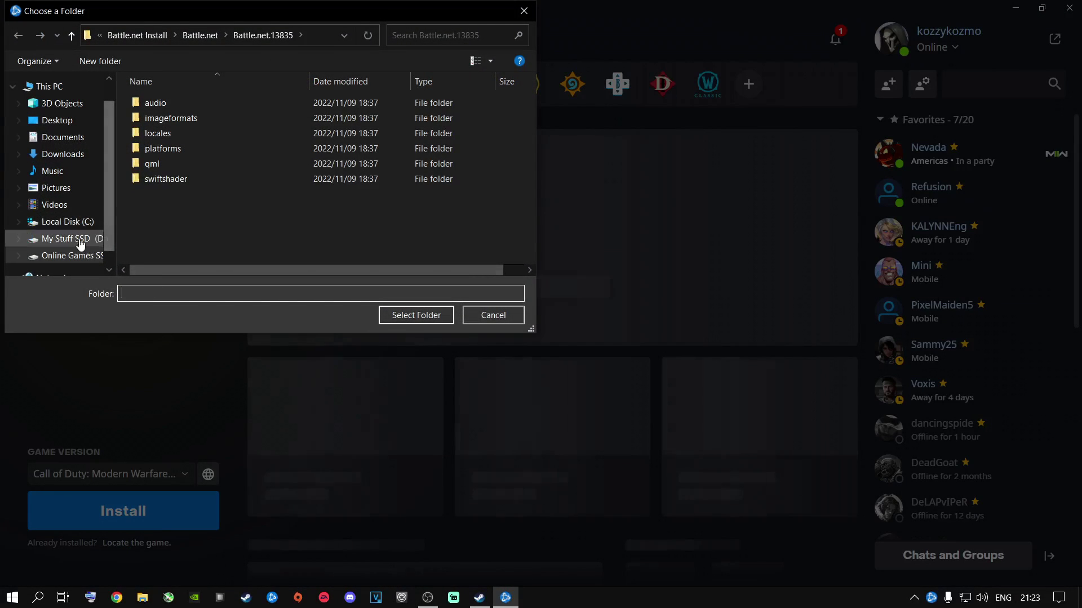
click(58, 258)
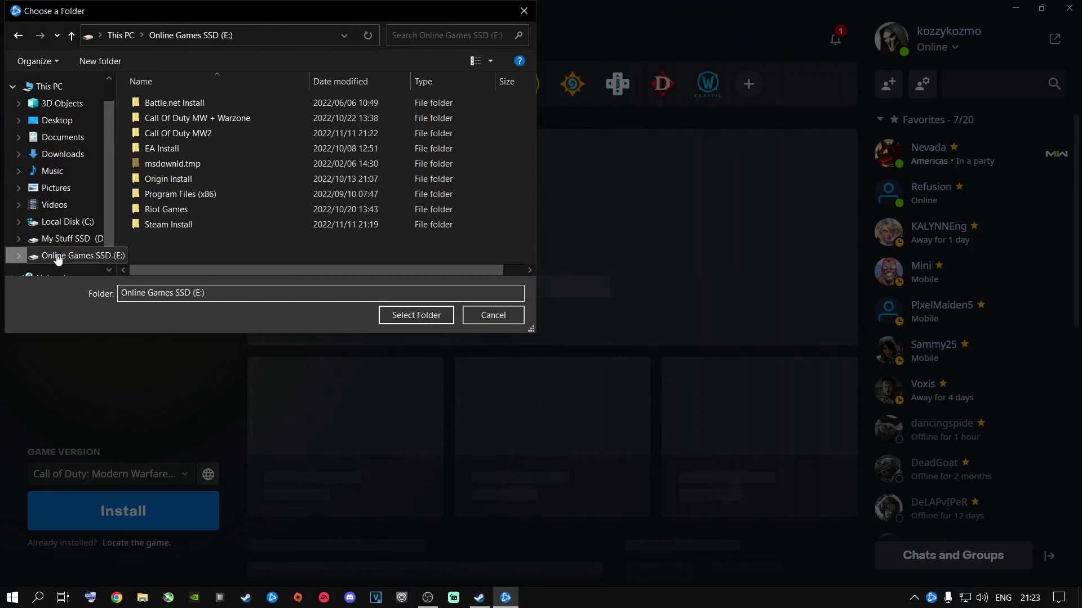
click(179, 134)
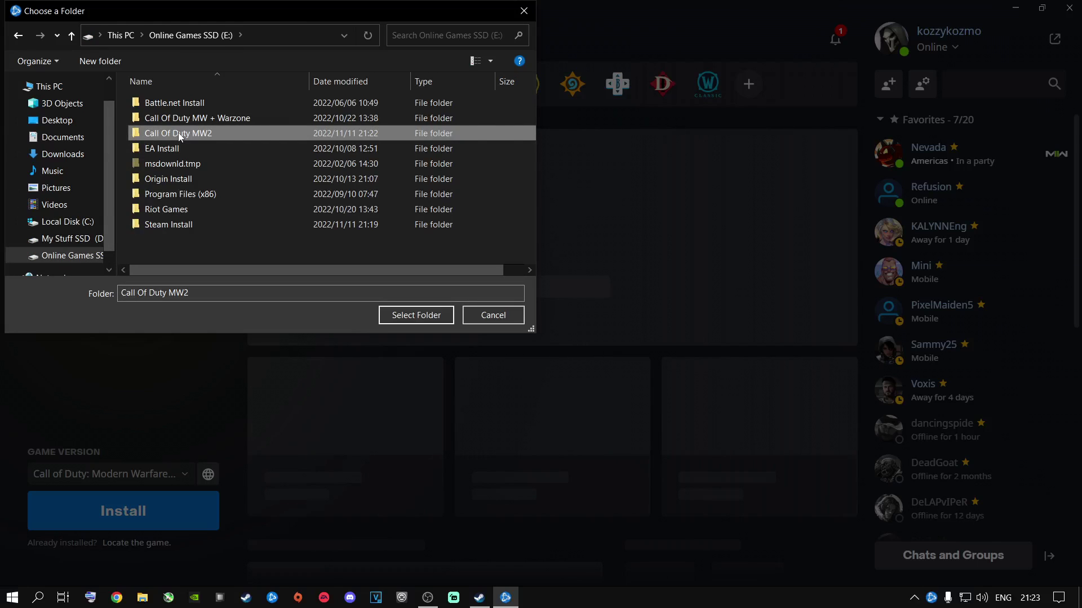
double_click(179, 134)
click(166, 105)
double_click(167, 104)
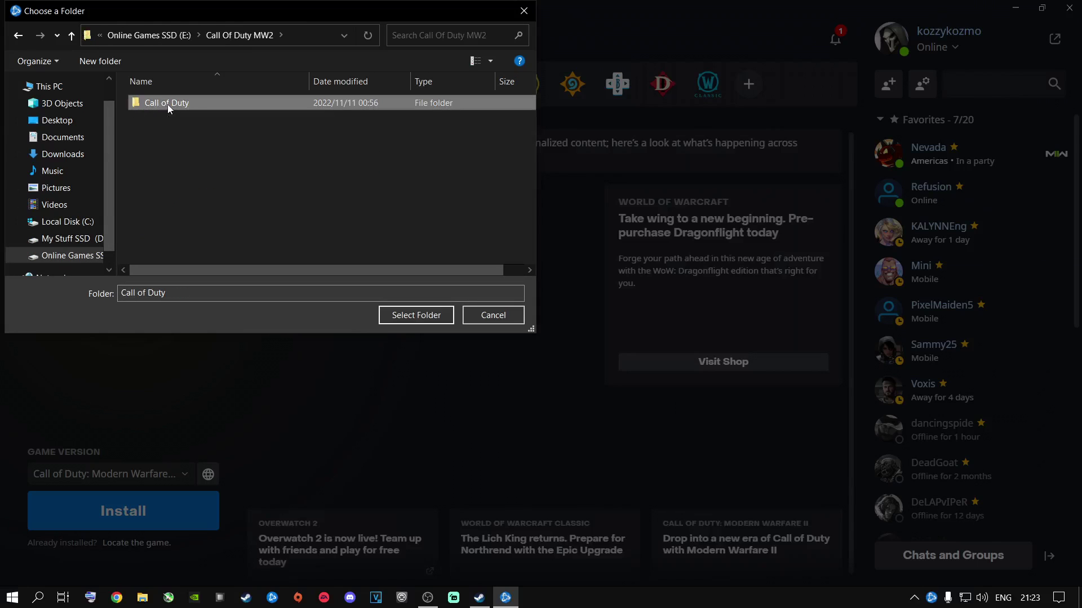
click(18, 35)
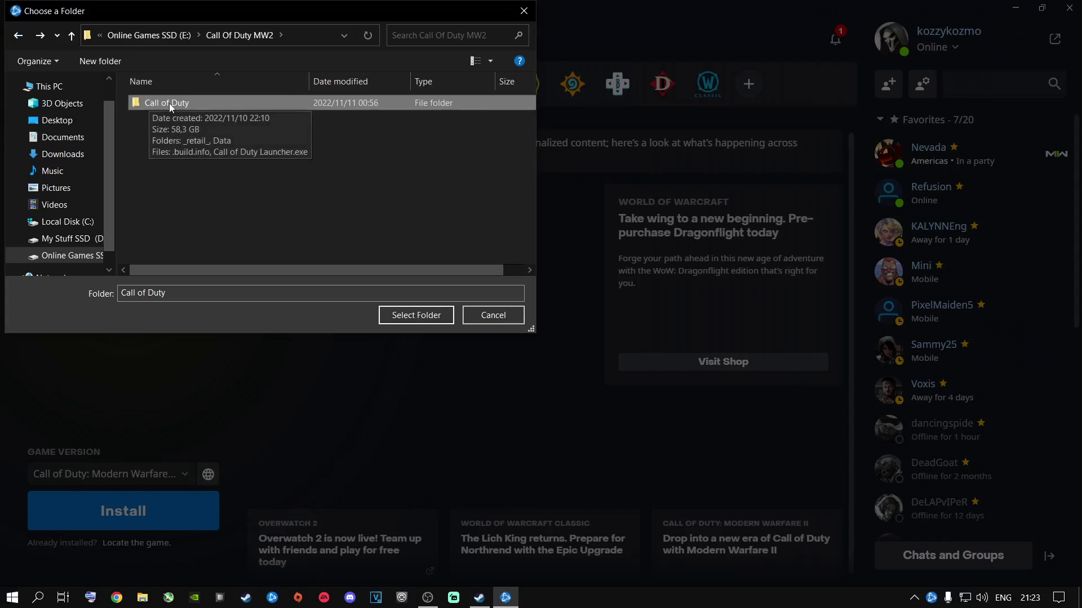
click(435, 319)
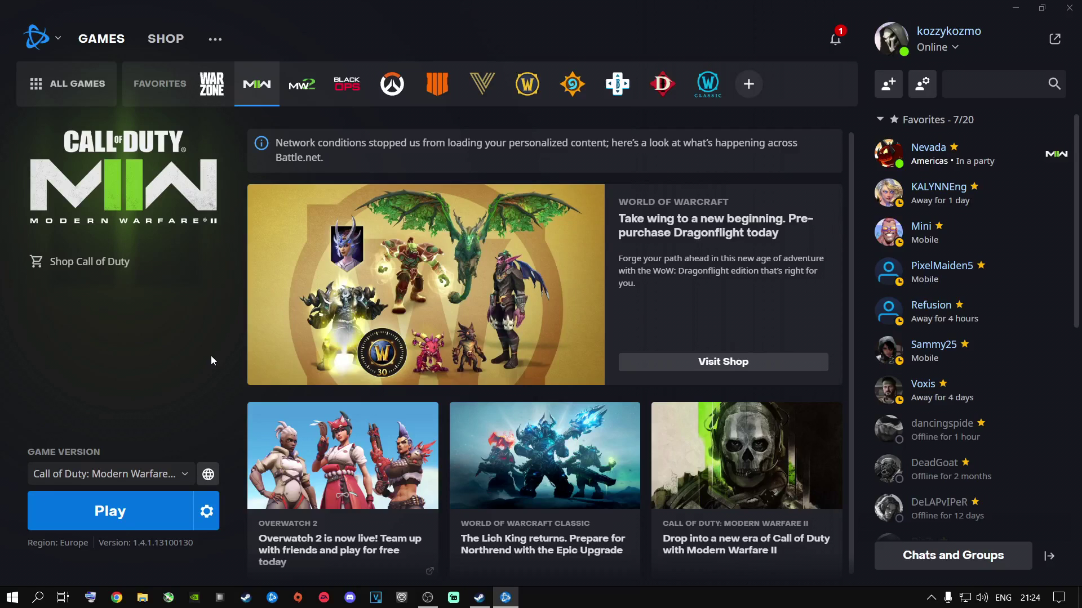
- Once MWII shows Play again, open its gear options menu
click(207, 512)
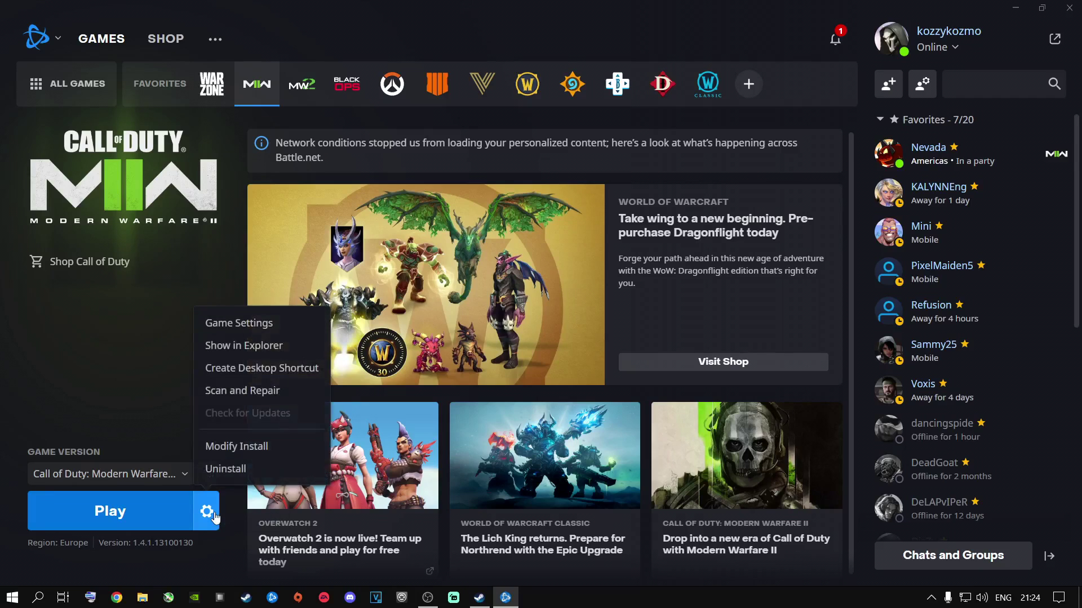
- Show the MWII install folder in File Explorer and go up to the drive E root
click(241, 352)
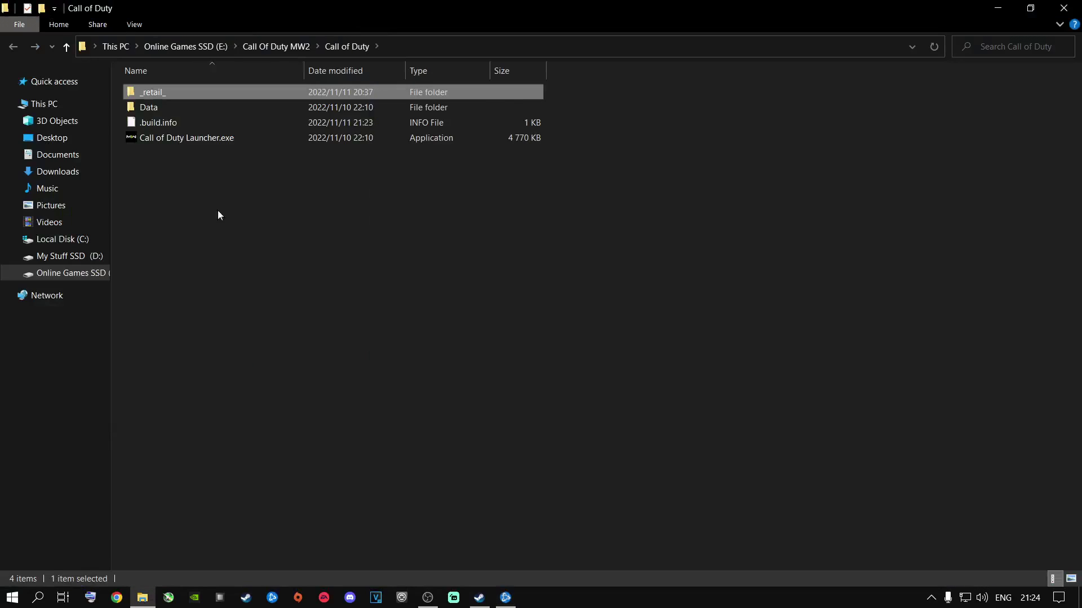
click(279, 46)
click(224, 49)
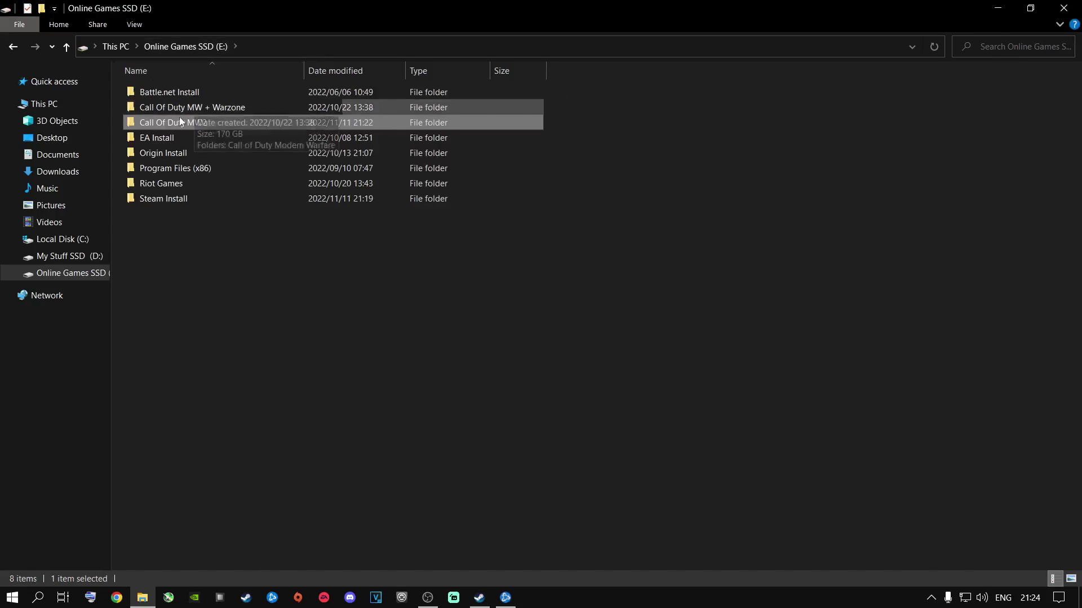
mouse_move(173, 125)
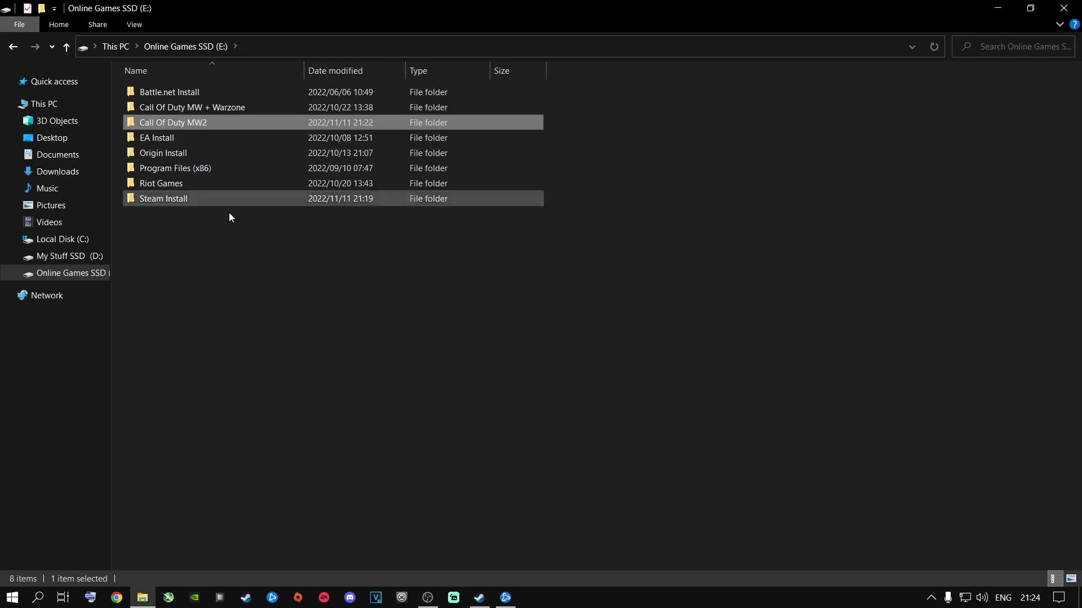
click(229, 212)
- Rename Call Of Duty MW2 to 'Call Of Duty MW2 New Game' and close File Explorer
right_click(179, 129)
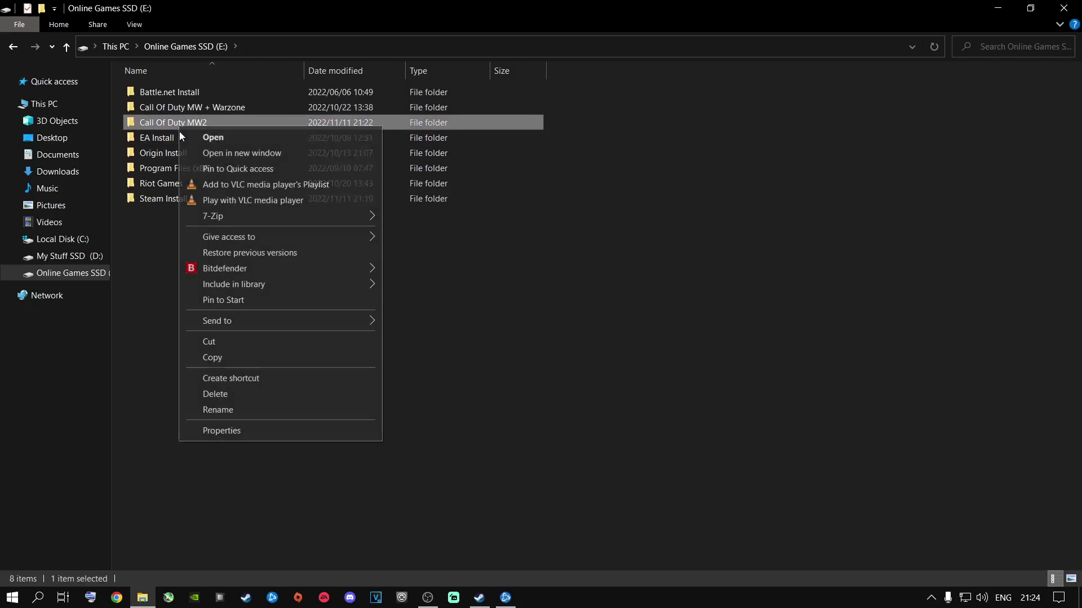
click(222, 410)
key(End)
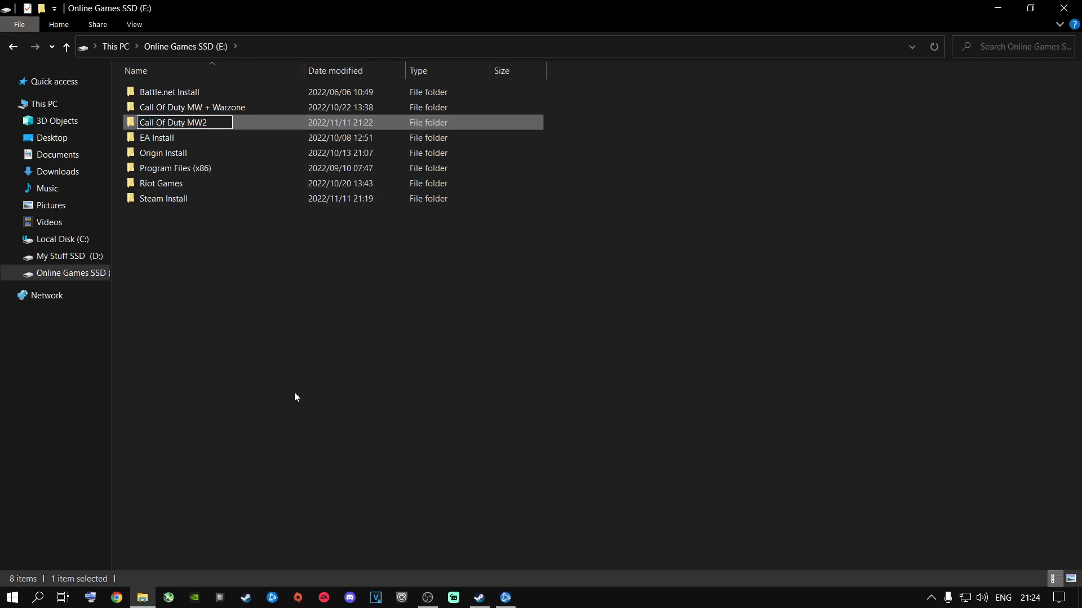
text(New Game)
click(309, 331)
click(203, 123)
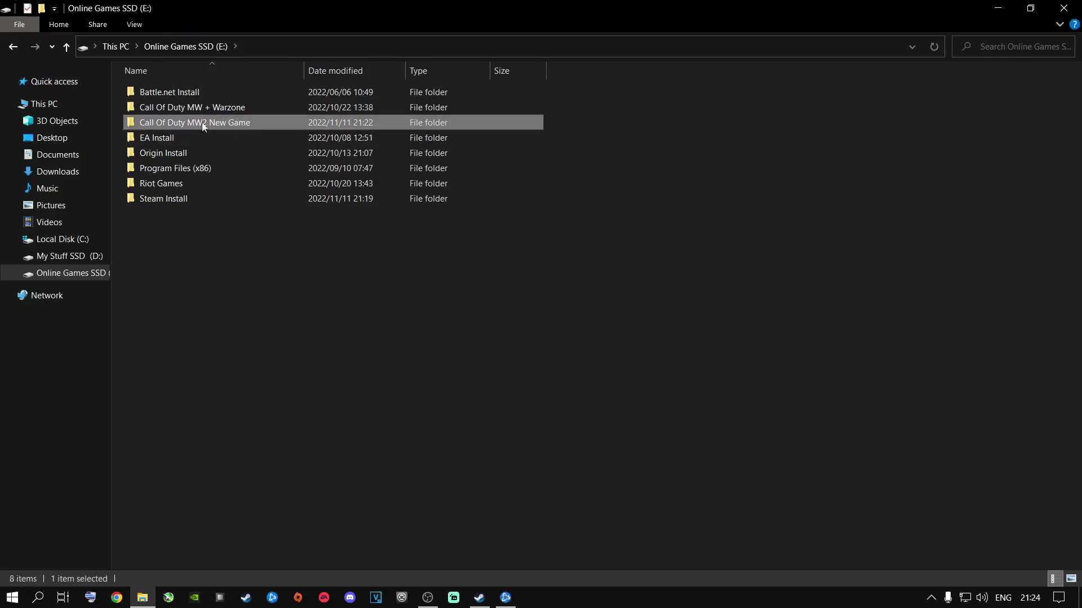
click(1063, 8)
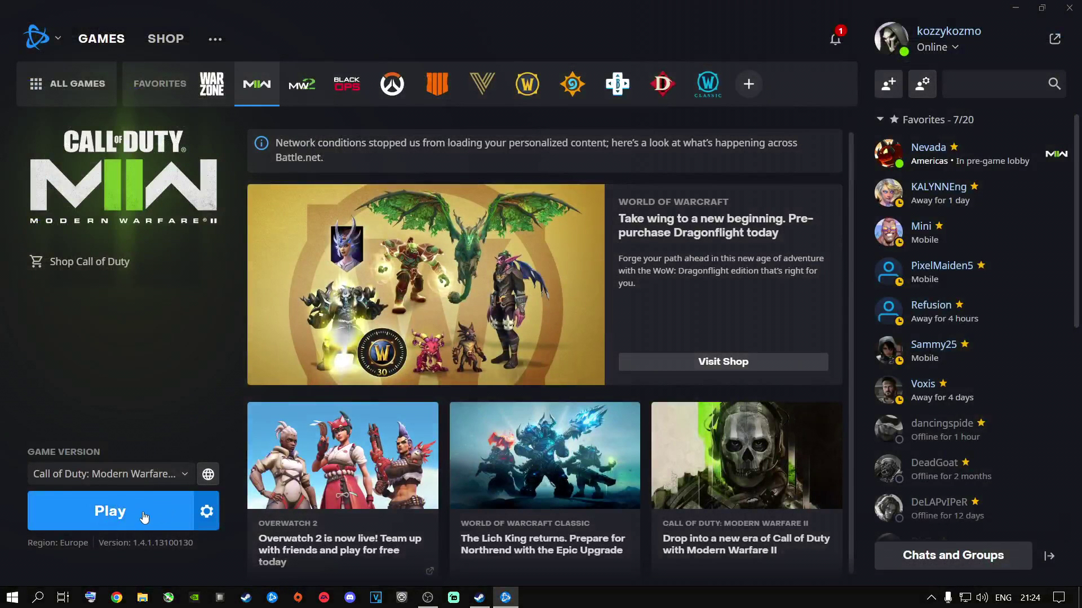
- Exit Battle.net from its logo menu, relaunch it, and maximize the window
click(56, 47)
click(69, 275)
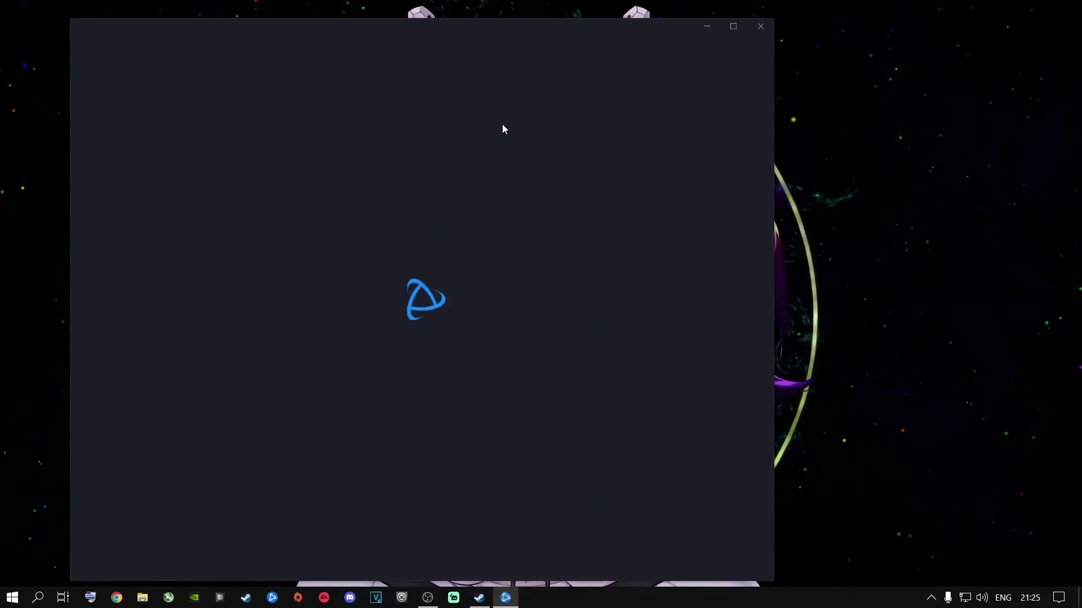
click(730, 25)
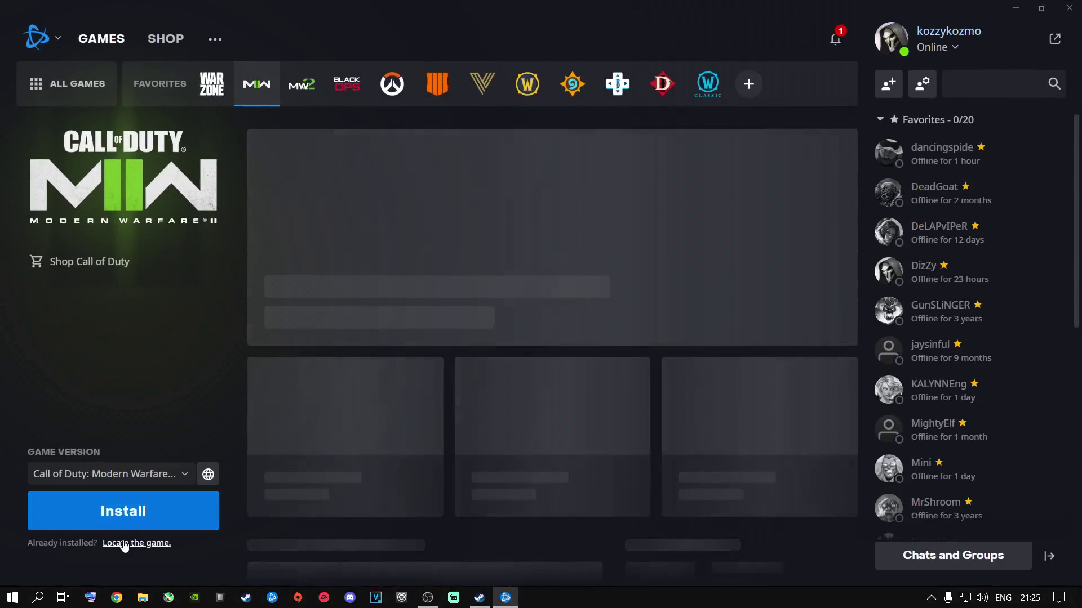
- Locate MWII at E:\Call Of Duty MW2 New Game\Call of Duty, then exit Battle.net
click(121, 543)
click(73, 257)
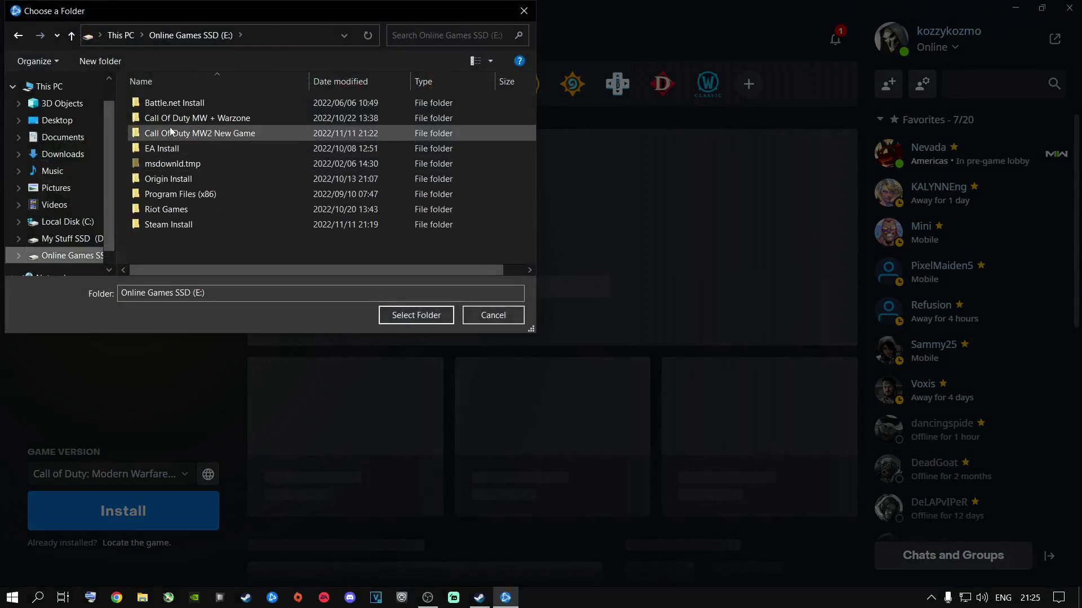
click(197, 138)
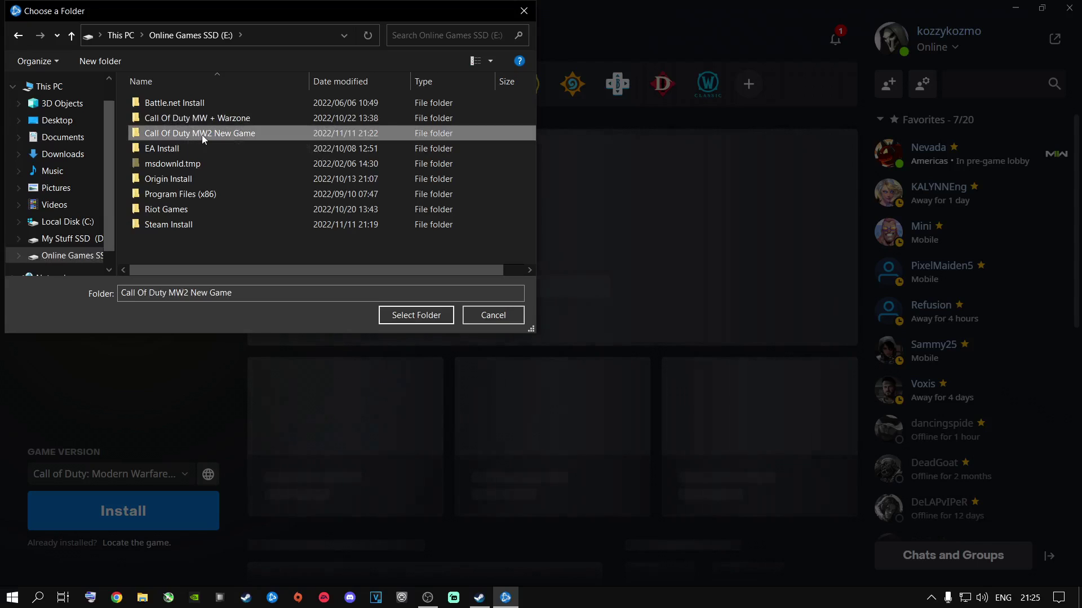
double_click(198, 135)
click(160, 103)
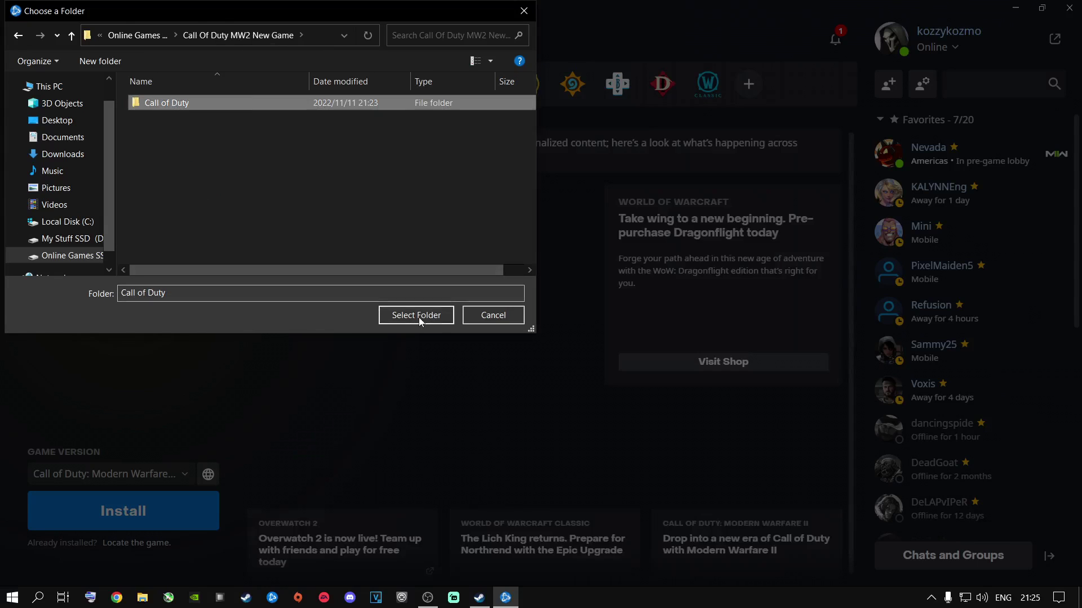
click(417, 315)
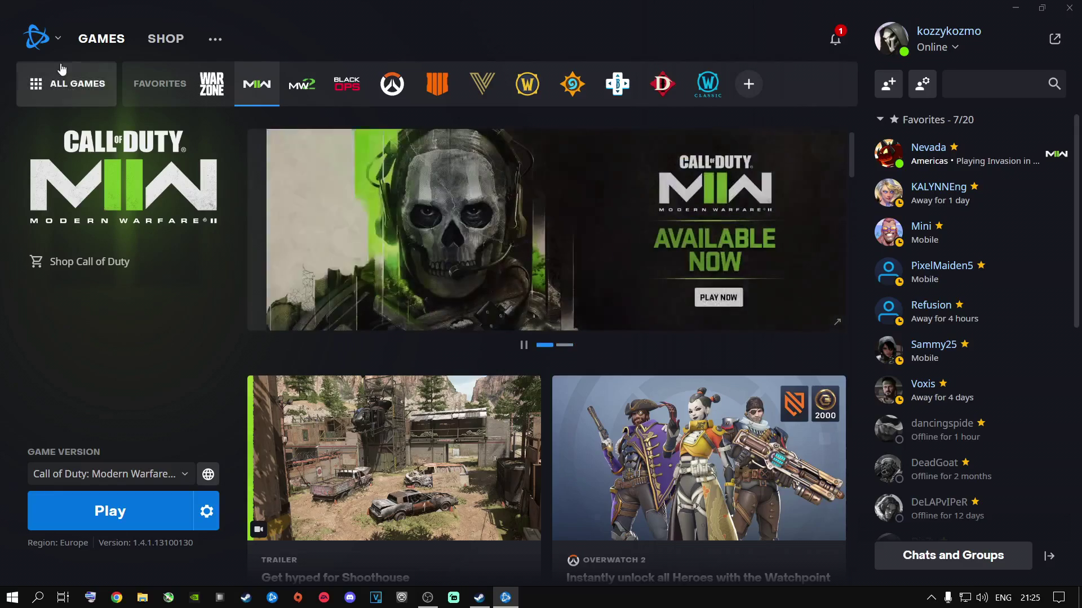
click(37, 38)
click(77, 273)
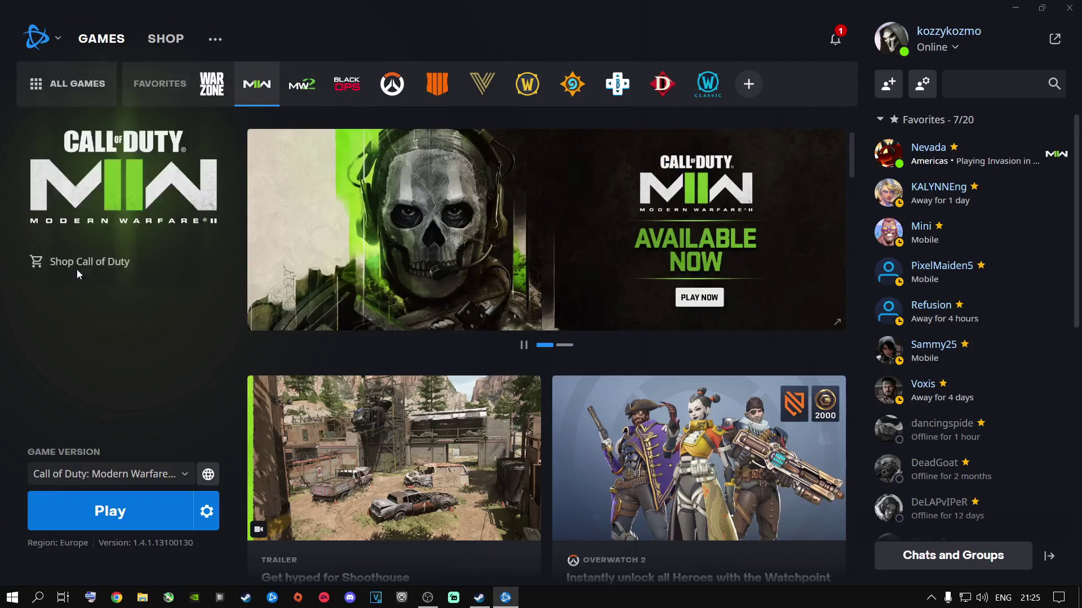
- Show Among Us's LOCAL FILES properties in the Steam library: 417.08 MB on Online Games SSD (E:)
click(479, 597)
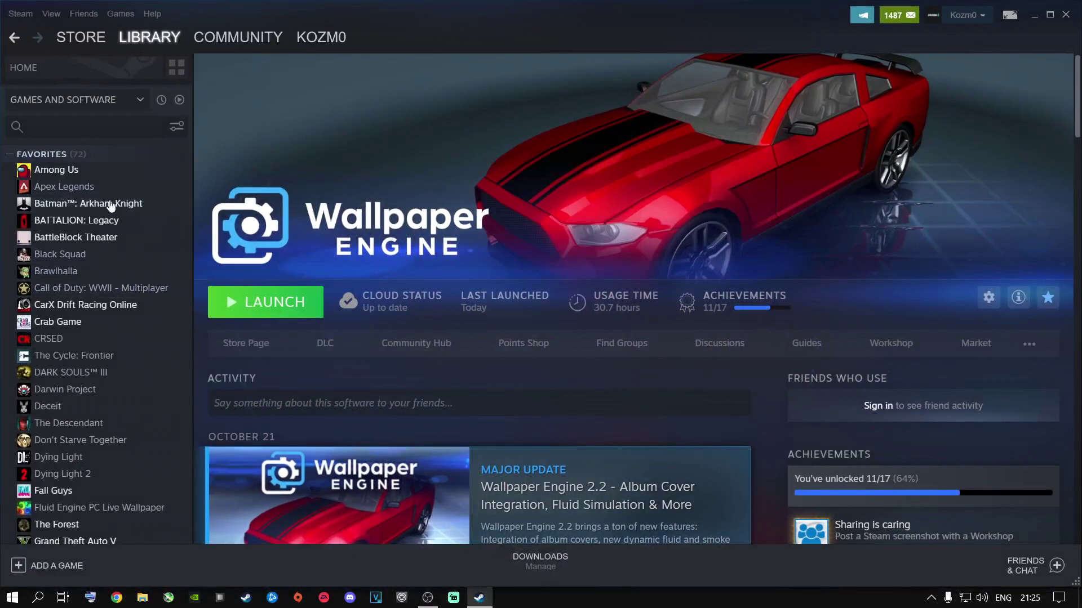
scroll(93, 299, down, 15)
scroll(93, 299, up, 15)
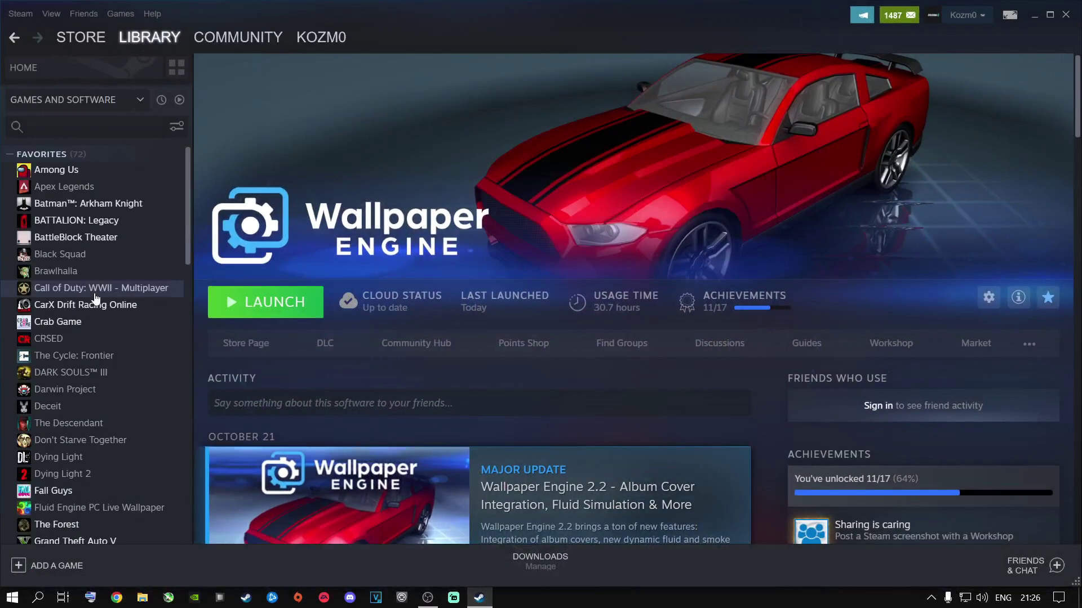
click(64, 175)
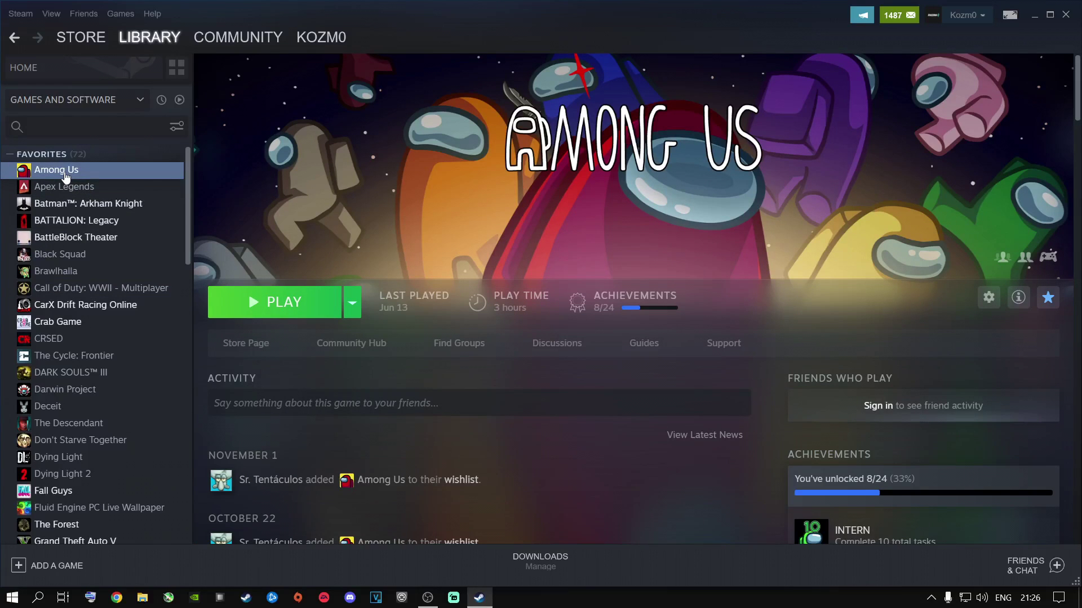
right_click(65, 175)
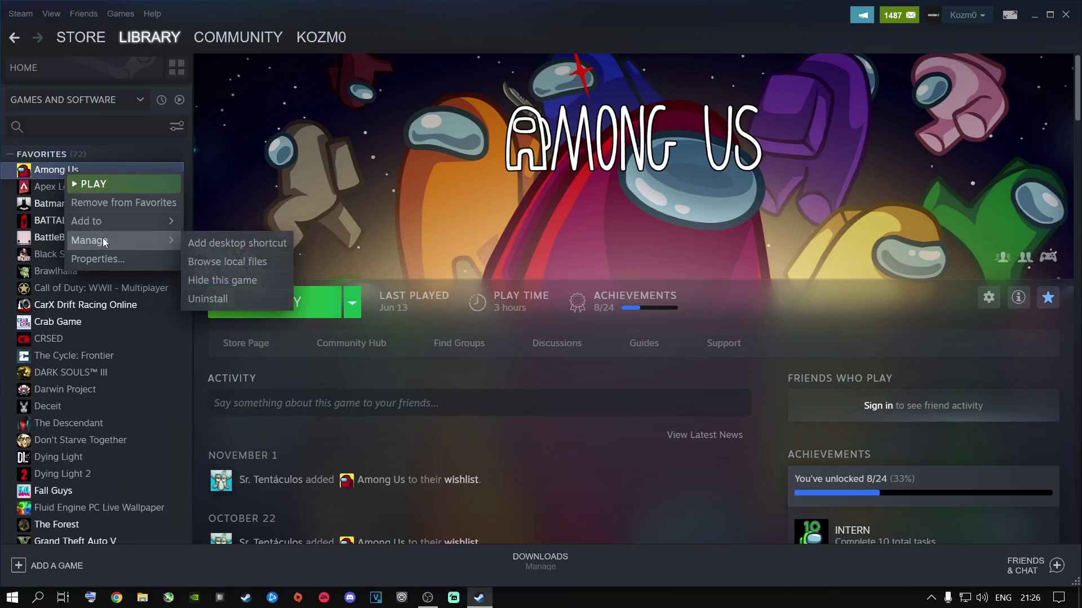
click(98, 260)
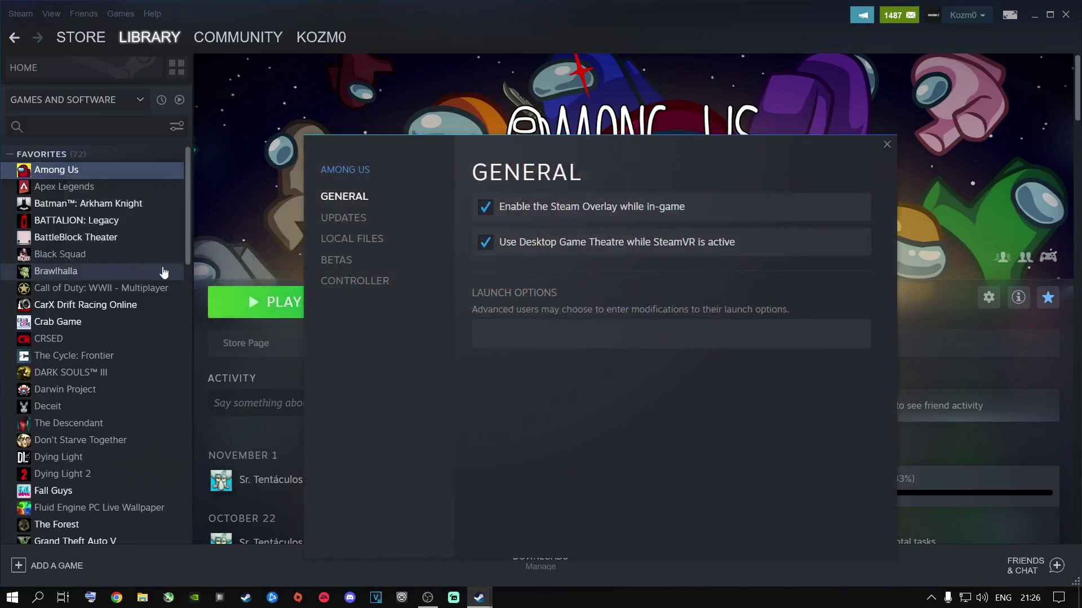
click(367, 245)
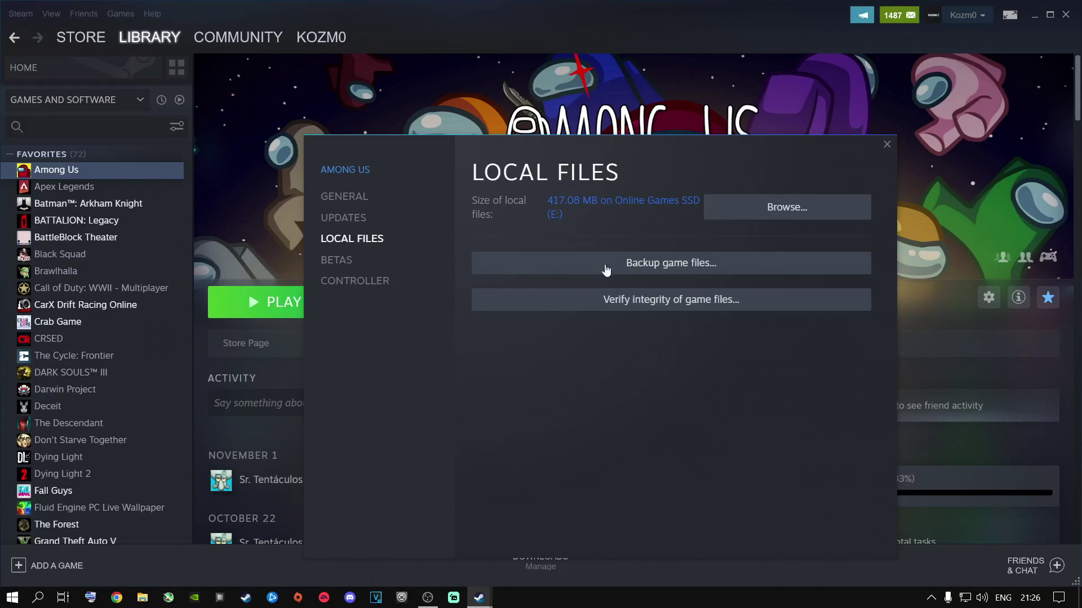